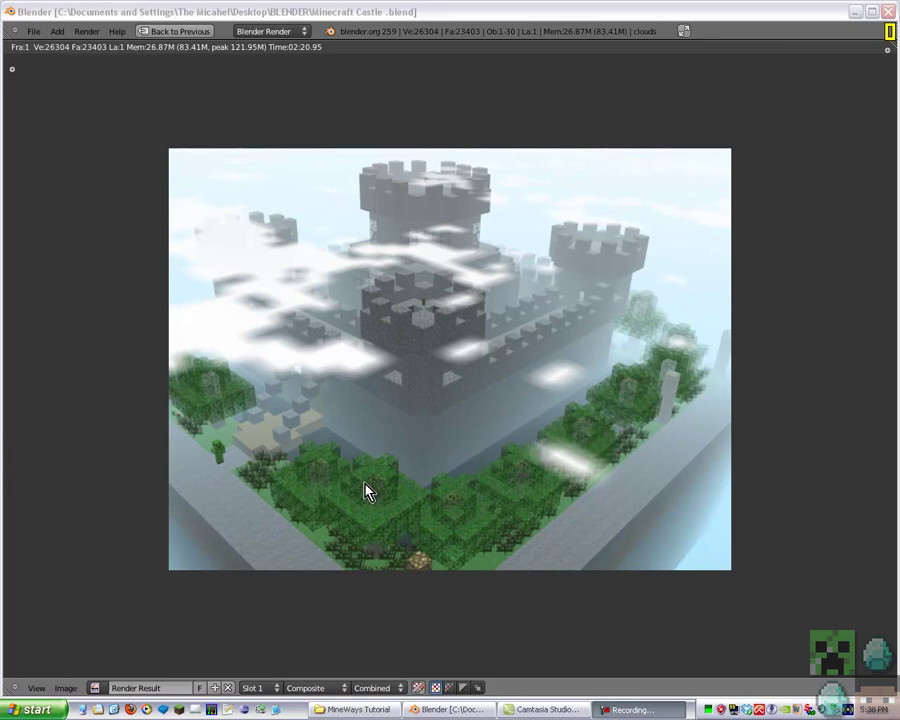
- Delete the five old MedievalCastle export files from the MineWays Tutorial folder
left_click(355, 709)
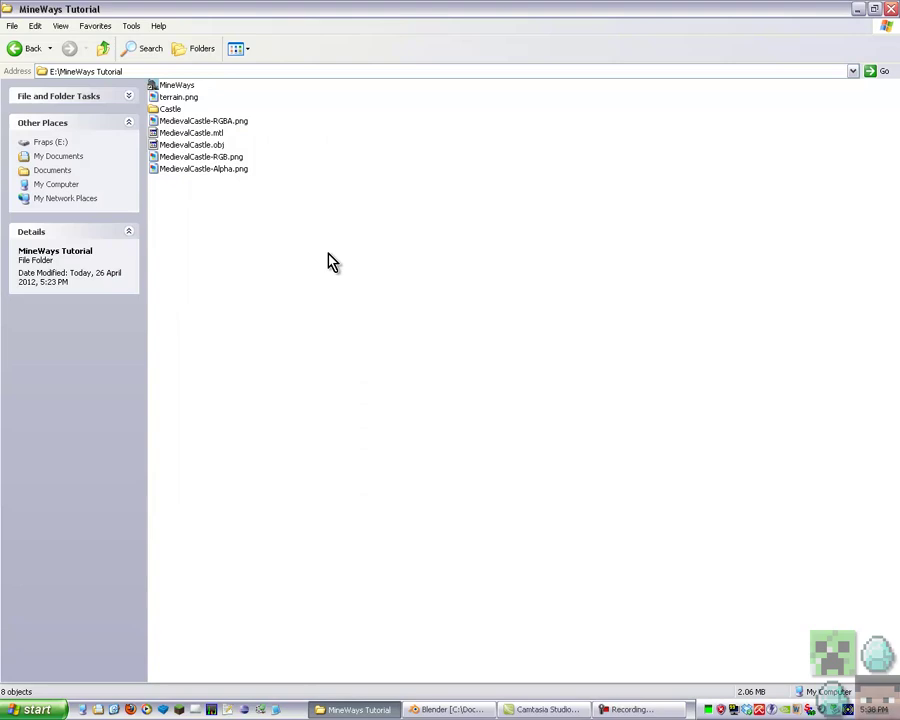
left_click_drag(327, 251, 166, 115)
key("Delete")
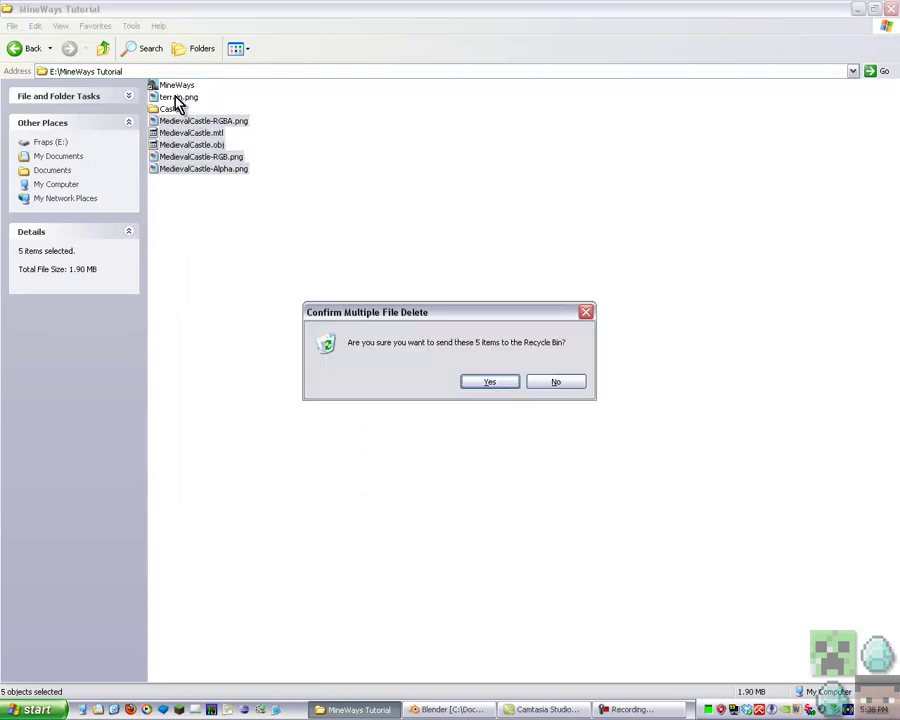
left_click(488, 382)
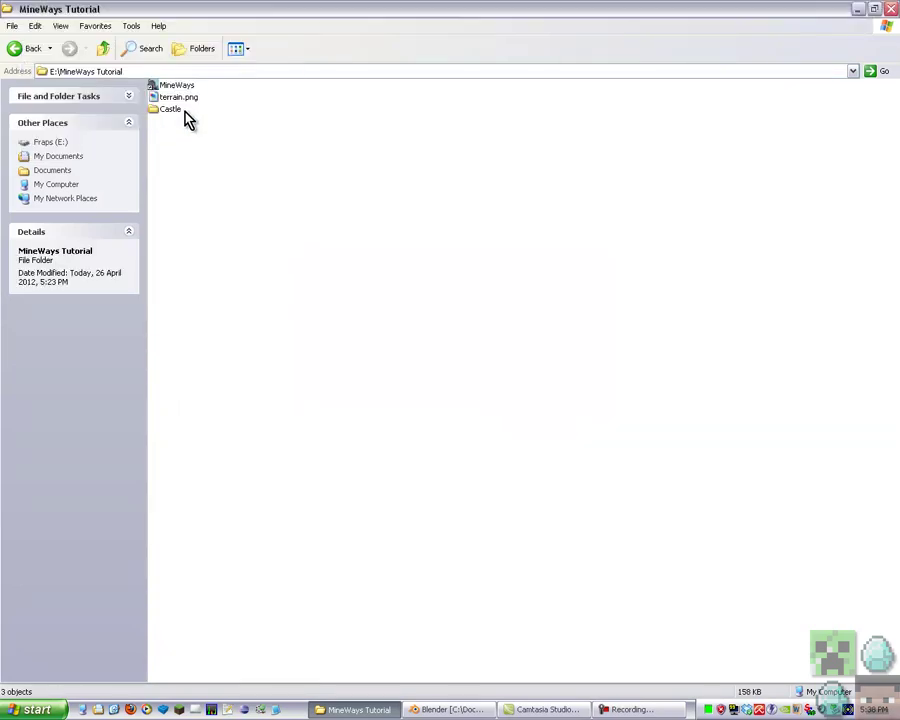
- Preview terrain.png, then look over the MineWays shortcut and Castle folder left in the folder
left_click(180, 97)
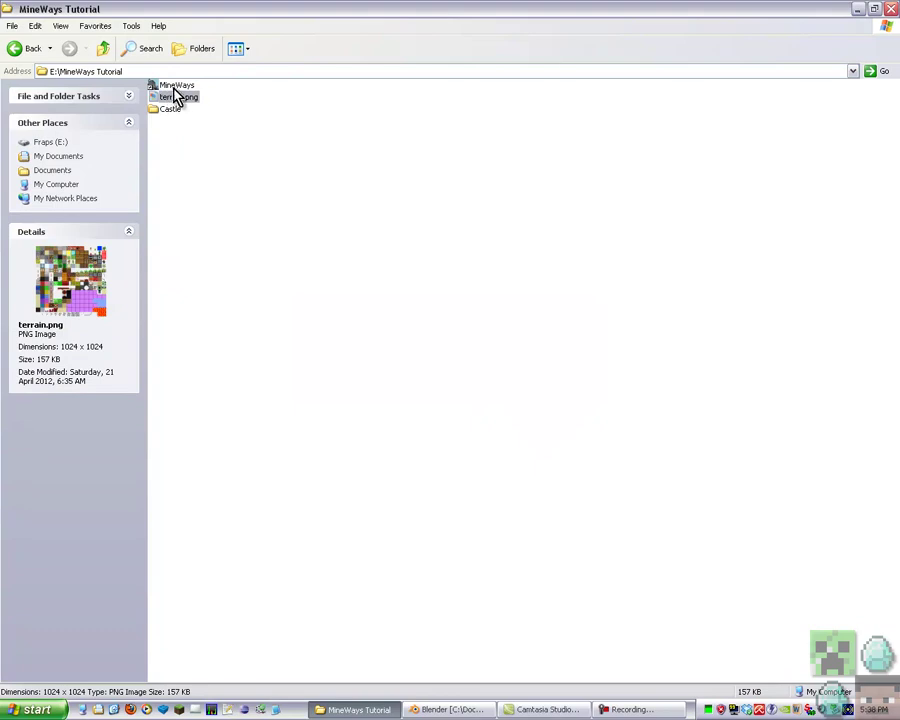
double_click(182, 99)
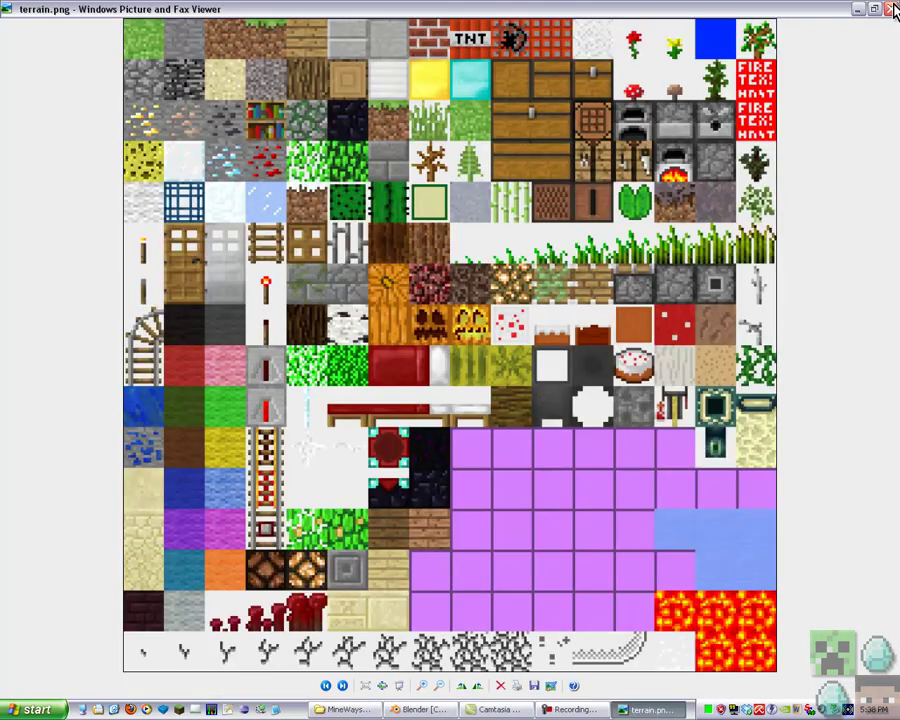
left_click(890, 9)
left_click(176, 86)
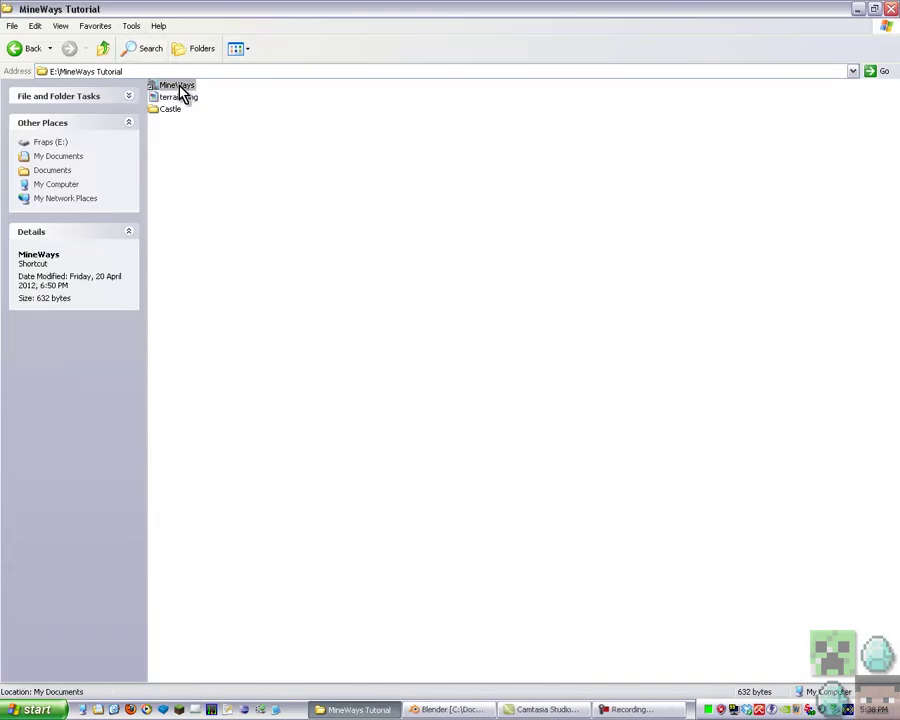
left_click(163, 110)
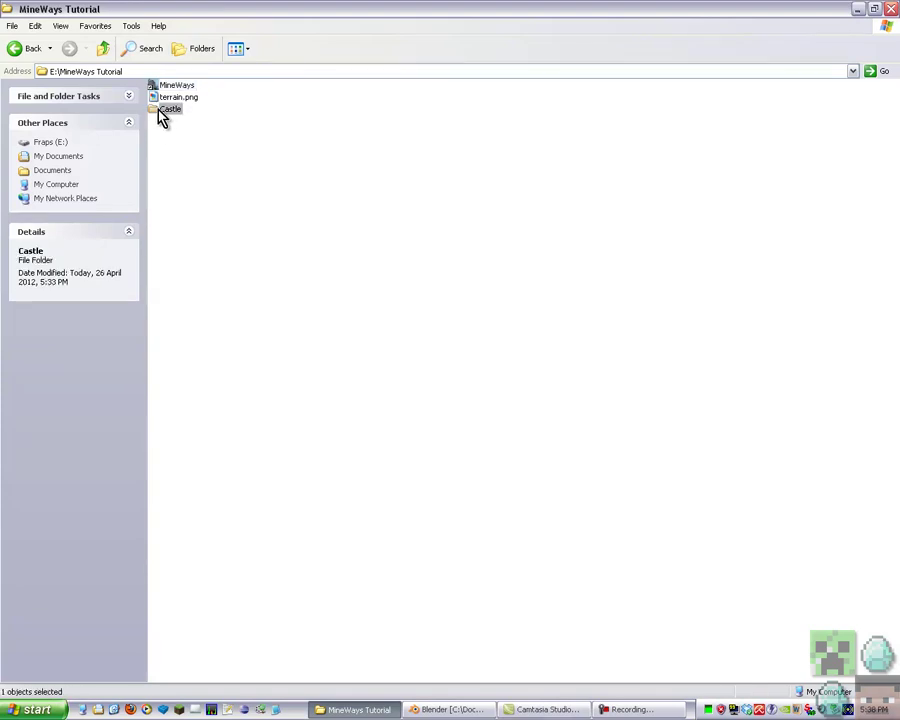
left_click(450, 708)
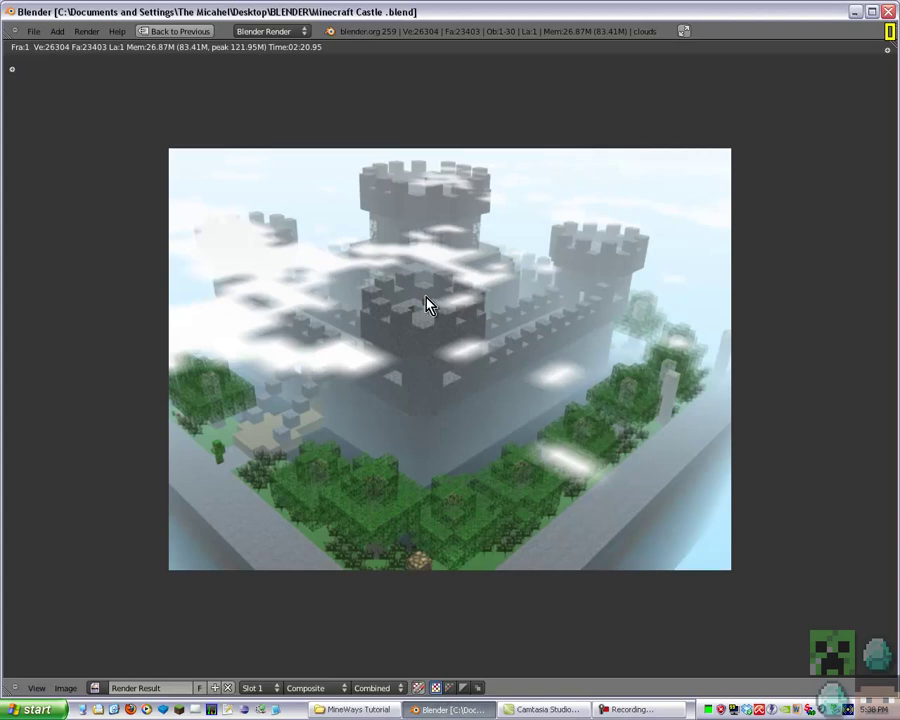
key("alt+Tab")
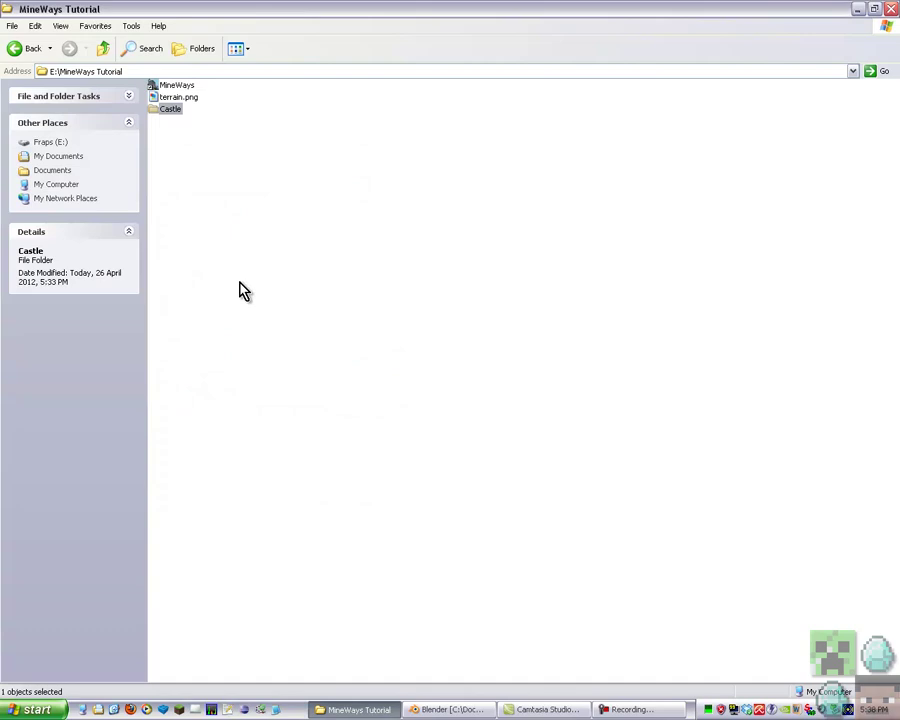
- Launch Mineways from its shortcut in the tutorial folder
left_click(240, 288)
left_click(172, 88)
double_click(172, 92)
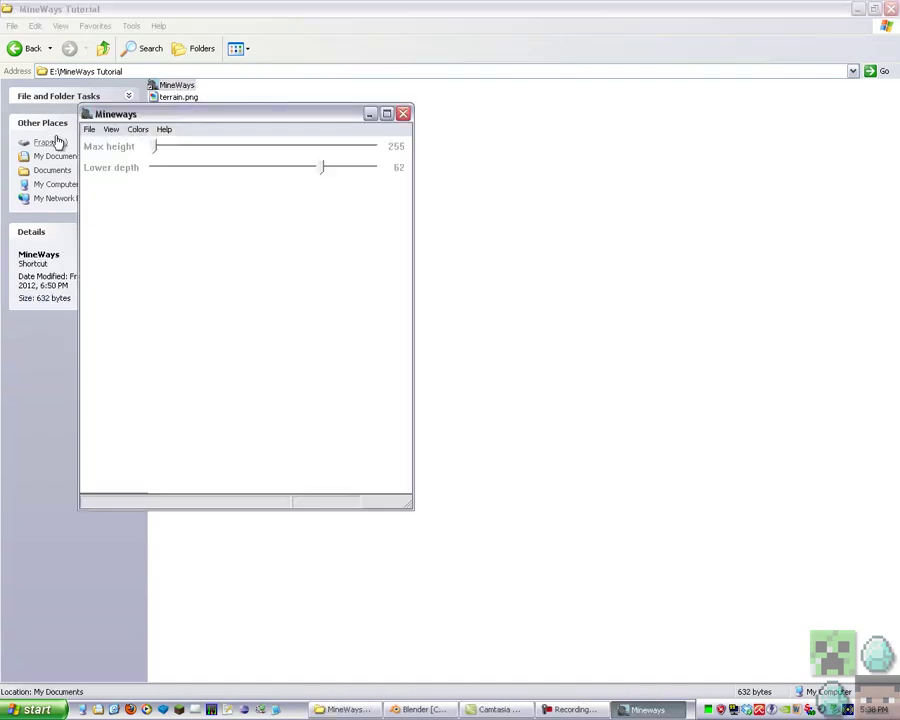
- Load level.dat from the Castle world folder so its map appears
left_click(90, 130)
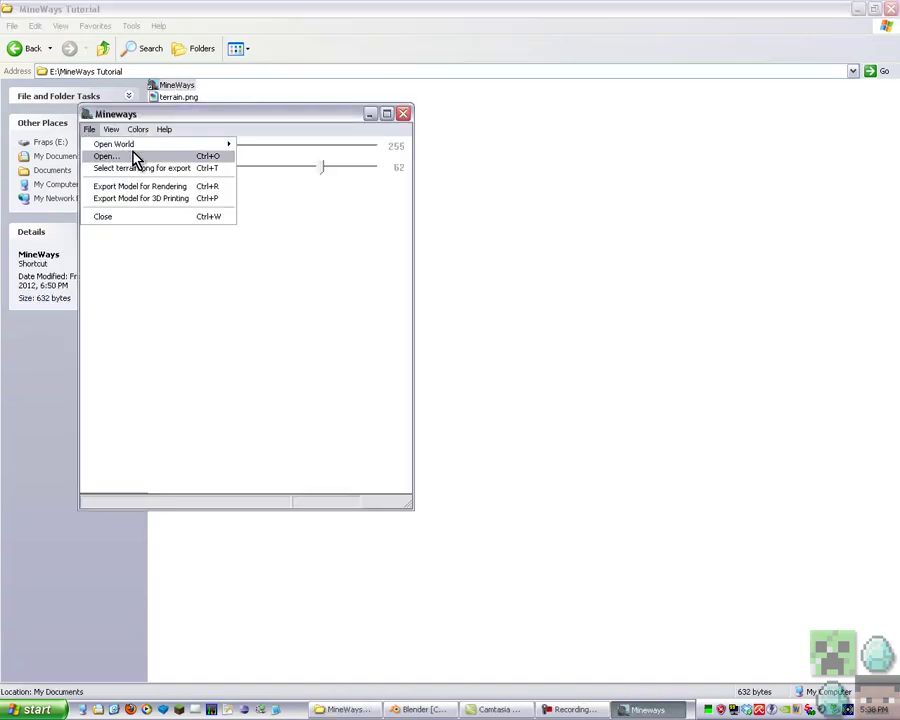
mouse_move(153, 146)
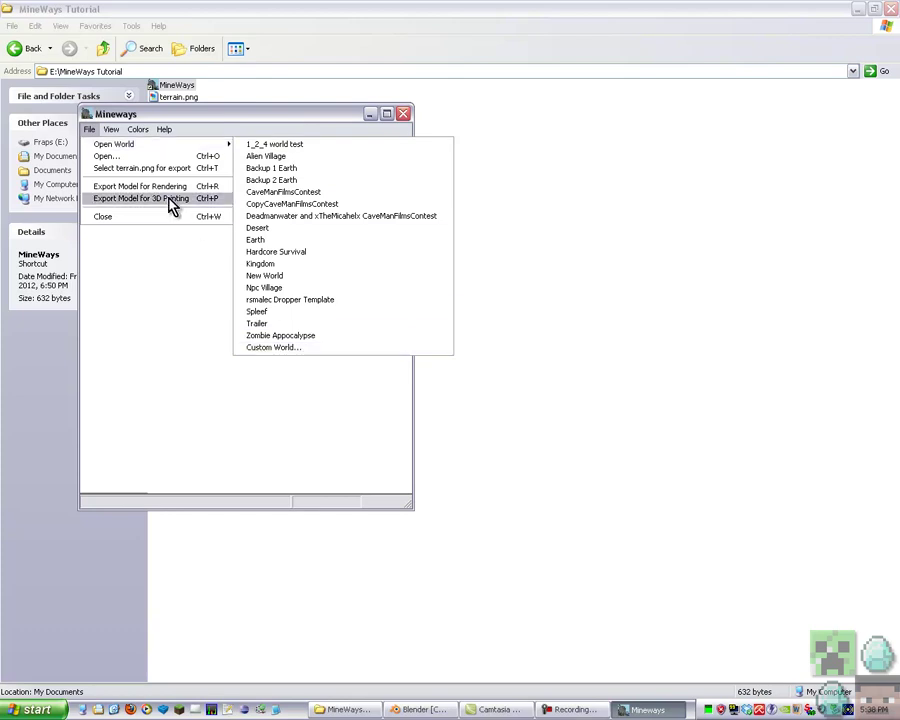
left_click(114, 158)
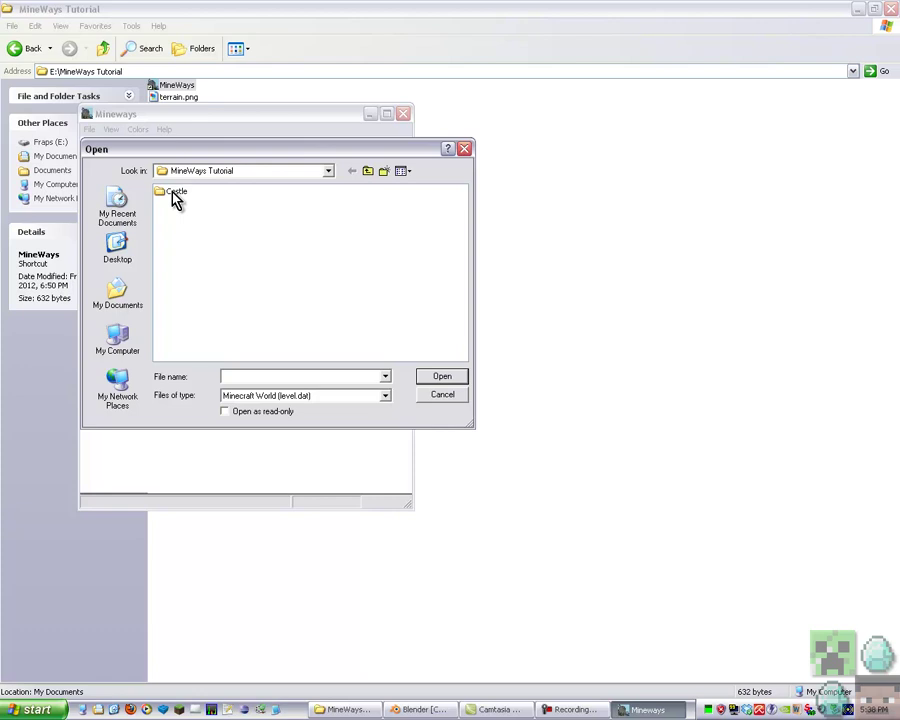
double_click(175, 199)
double_click(186, 232)
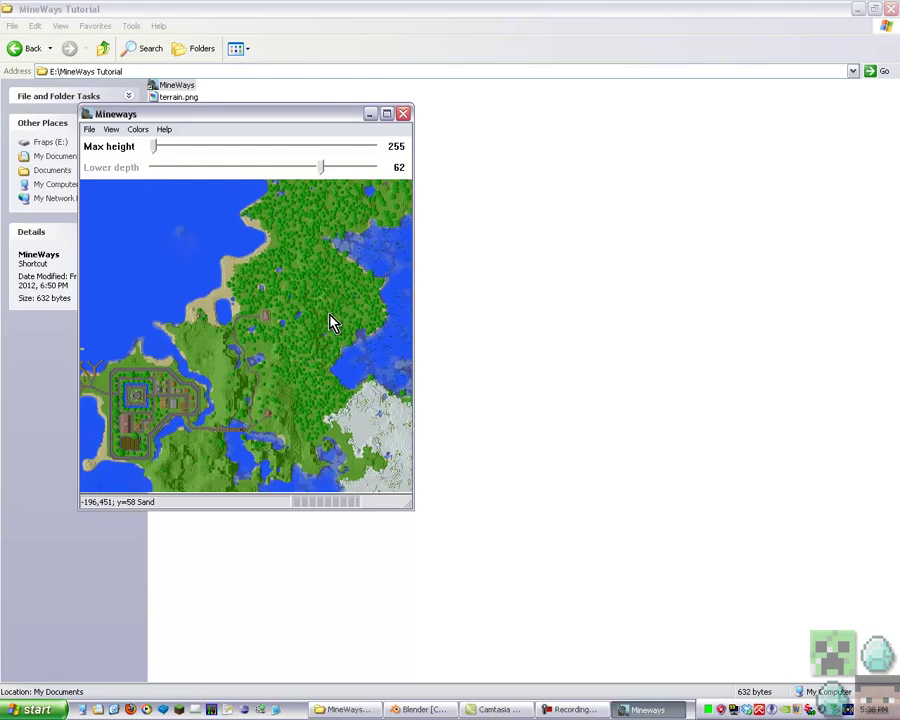
- Zoom the map onto the castle and box-select the castle, its moat and surrounding wall
scroll(193, 381, "down", 3)
scroll(300, 296, "up", 3)
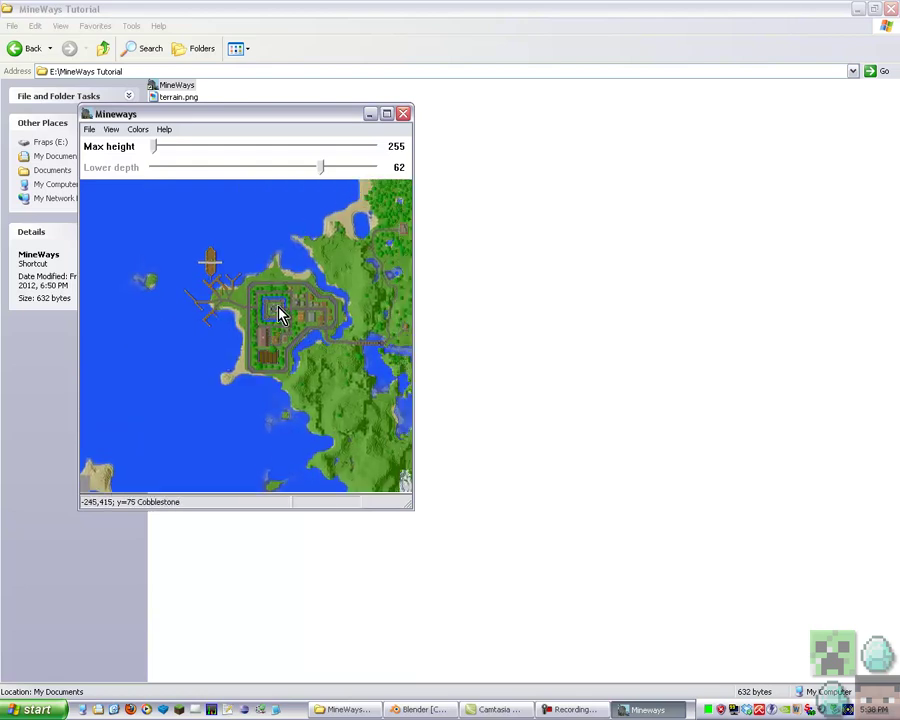
scroll(279, 305, "up", 3)
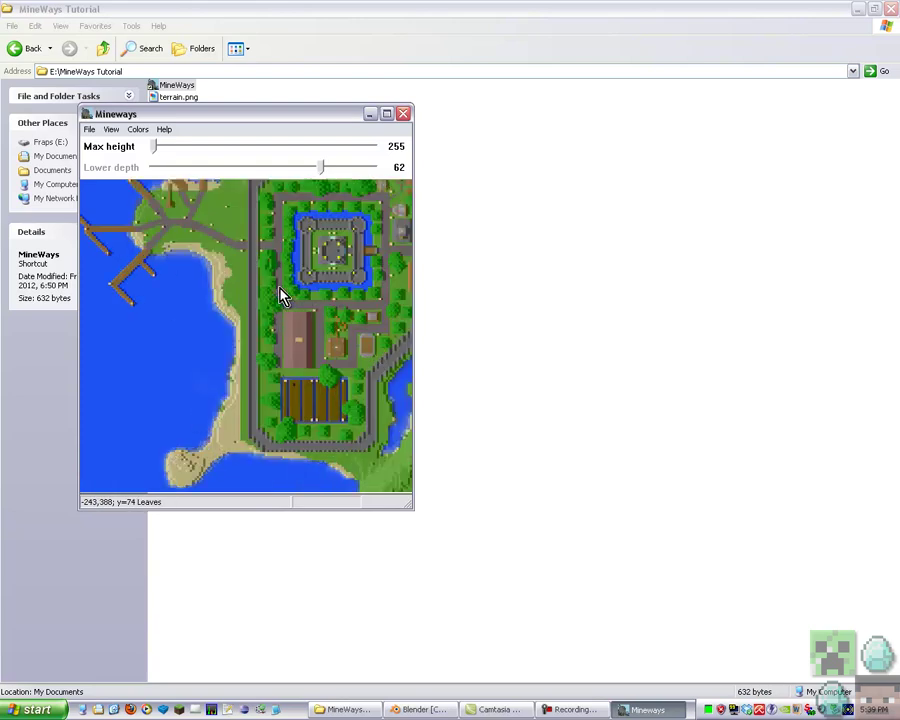
scroll(278, 312, "up", 2)
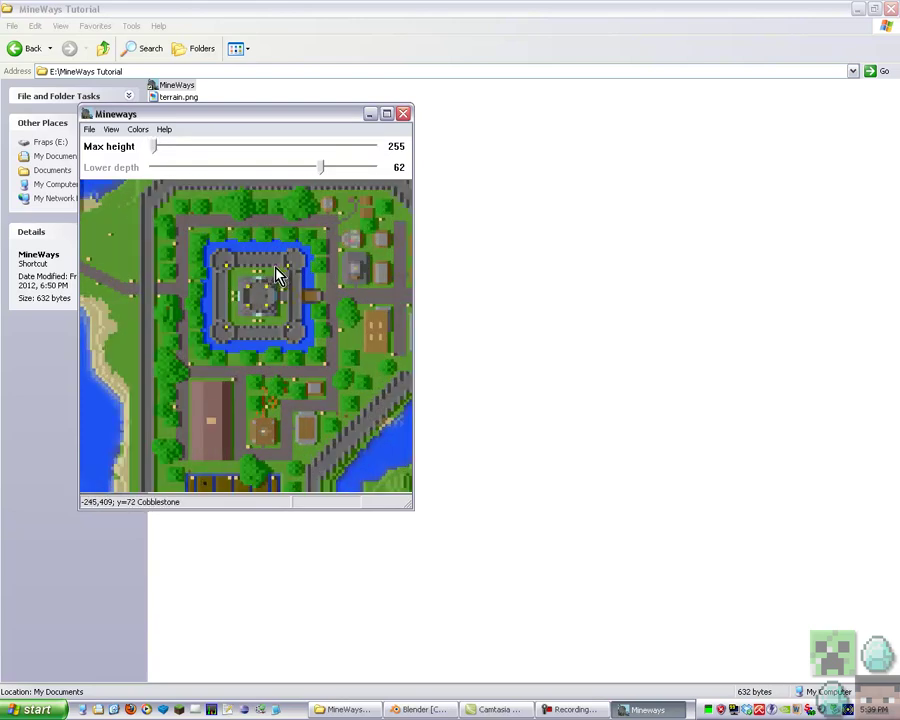
scroll(277, 285, "down", 2)
scroll(277, 293, "up", 3)
scroll(277, 295, "down", 4)
scroll(275, 296, "up", 3)
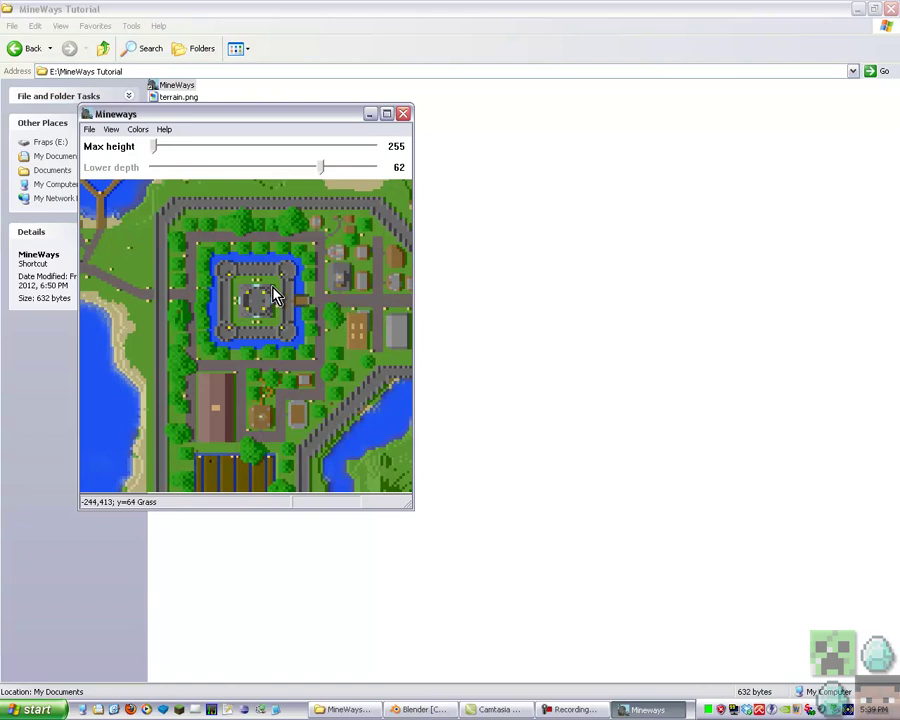
scroll(243, 333, "up", 1)
scroll(249, 309, "down", 1)
scroll(257, 325, "down", 1)
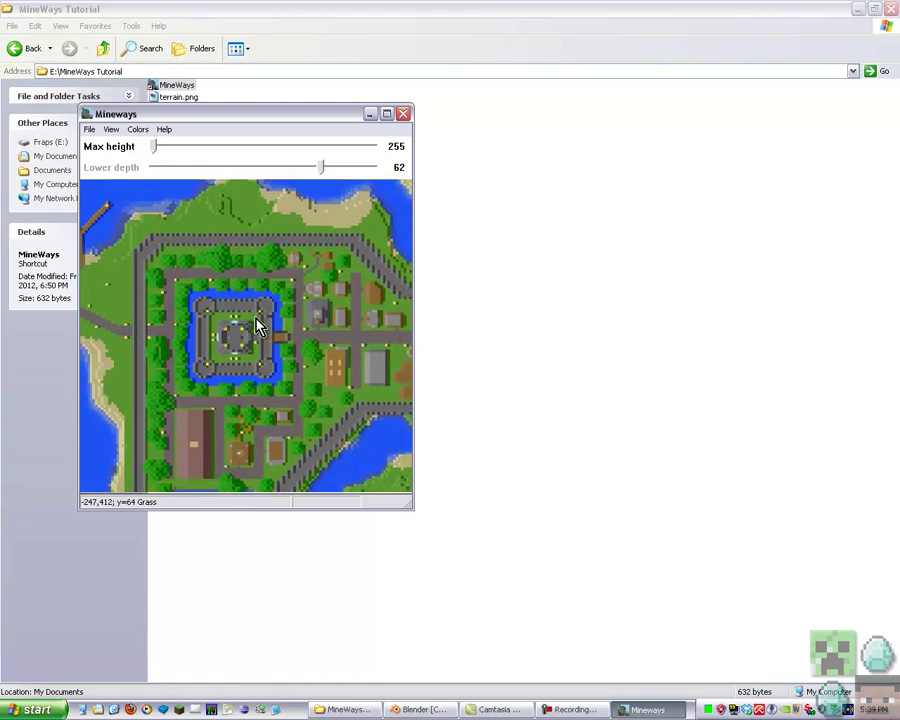
scroll(258, 325, "up", 1)
scroll(235, 302, "up", 1)
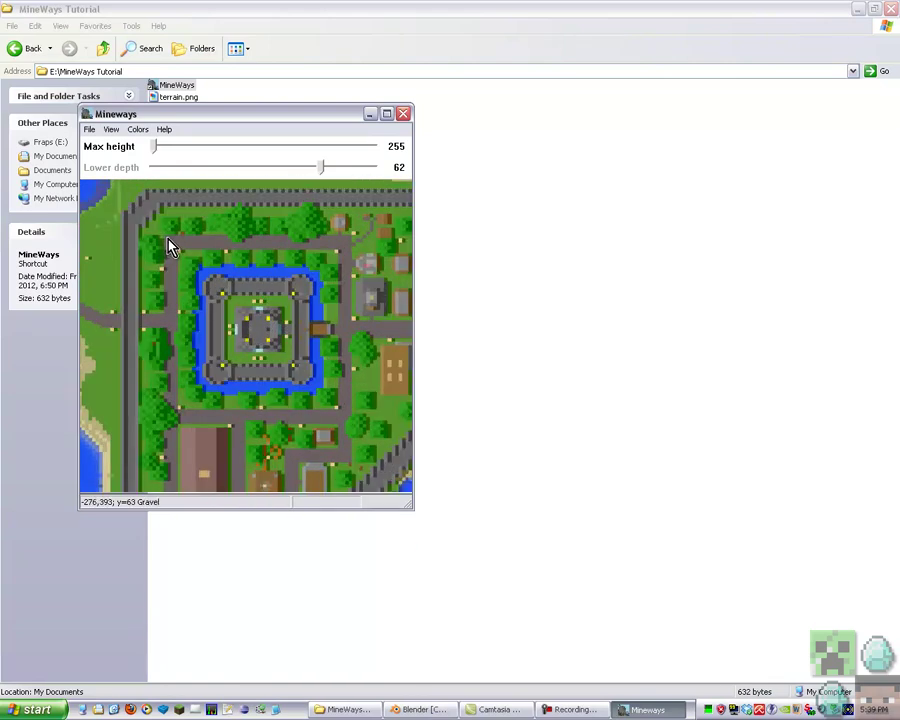
right_click_drag(168, 246, 353, 429)
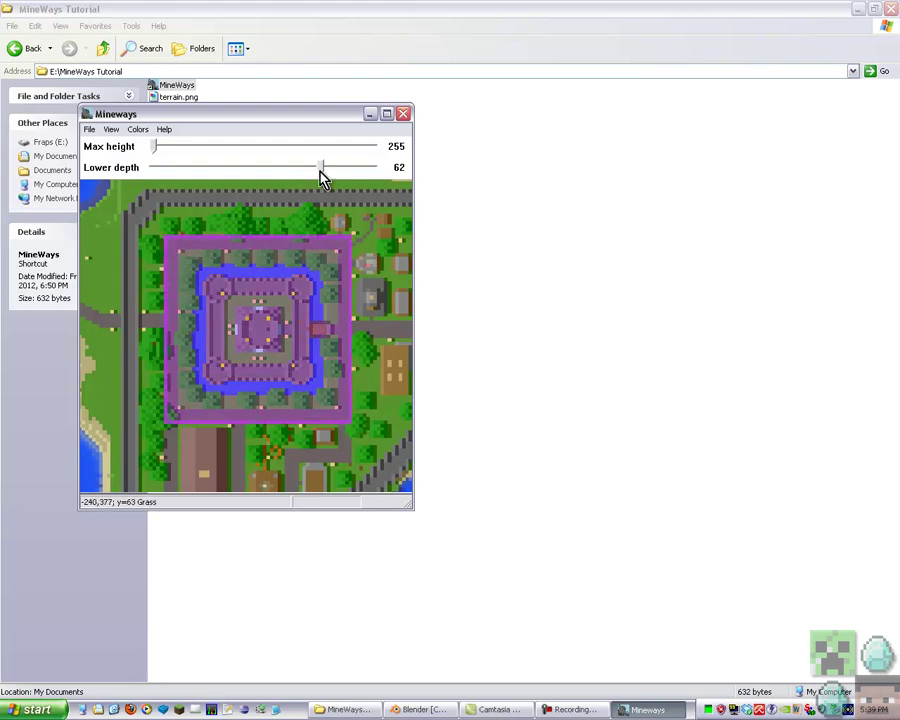
- Set the Lower depth slider to 52 and the Max height slider to 87
mouse_move(322, 175)
left_mouse_down()
mouse_move(307, 173)
mouse_move(332, 176)
left_mouse_up()
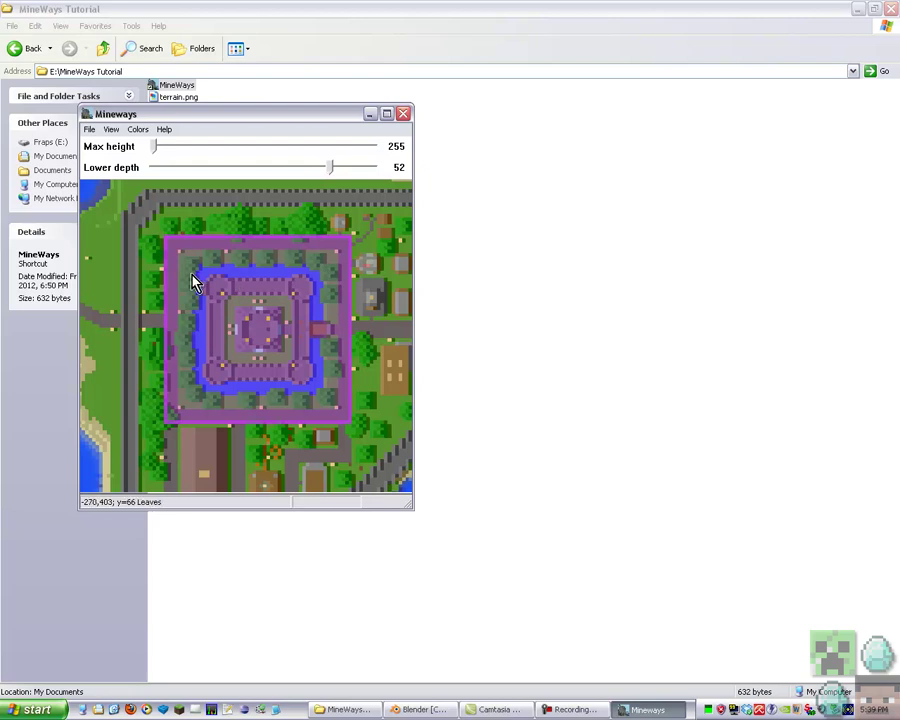
left_click_drag(155, 147, 300, 157)
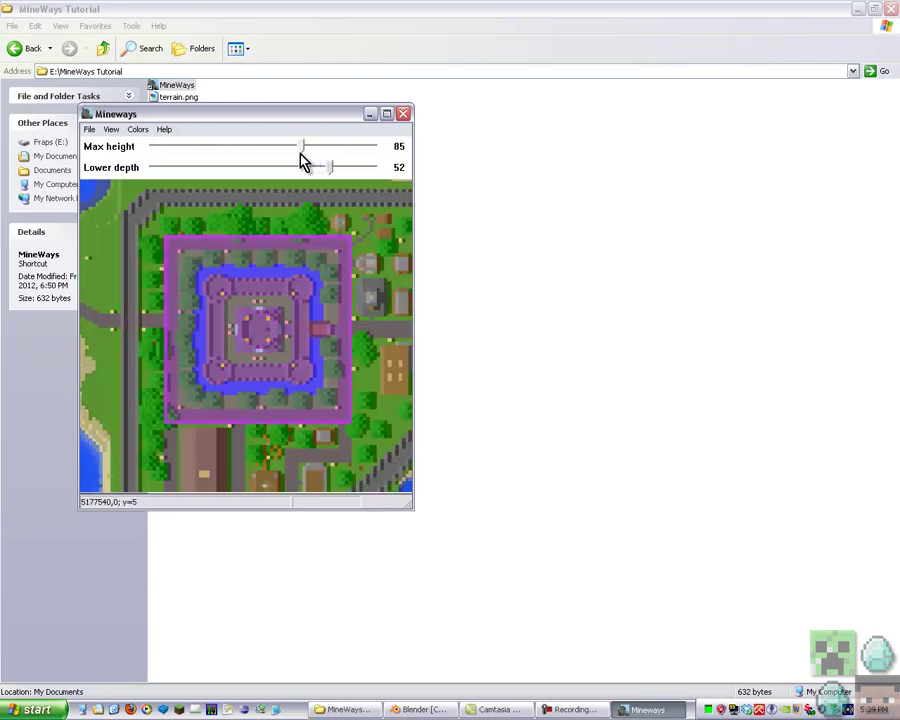
- Choose terrain.png from the MineWays Tutorial folder as the export terrain texture
left_click(90, 130)
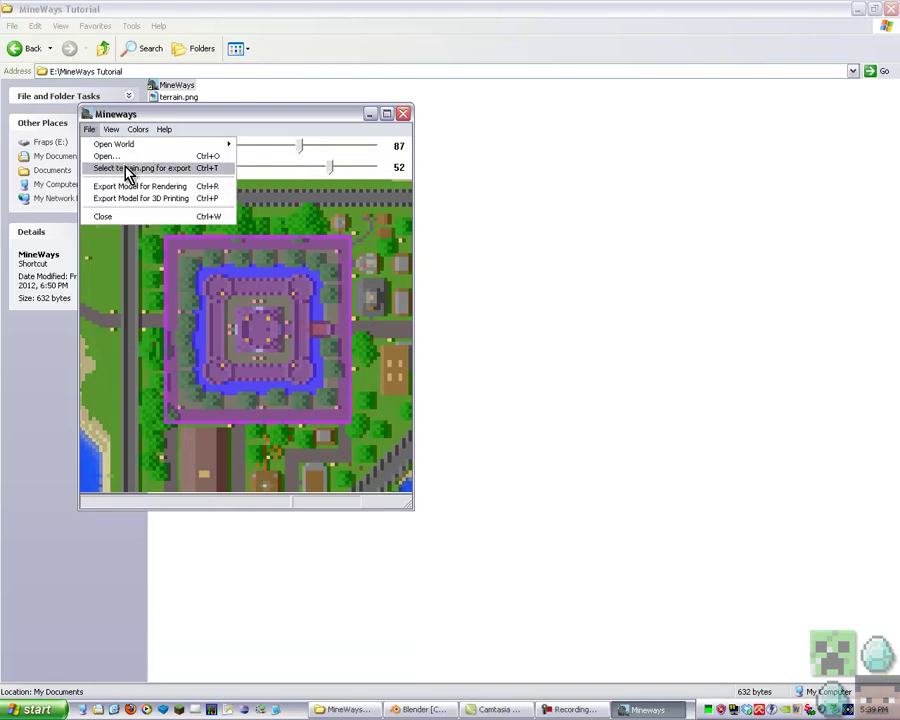
left_click(135, 169)
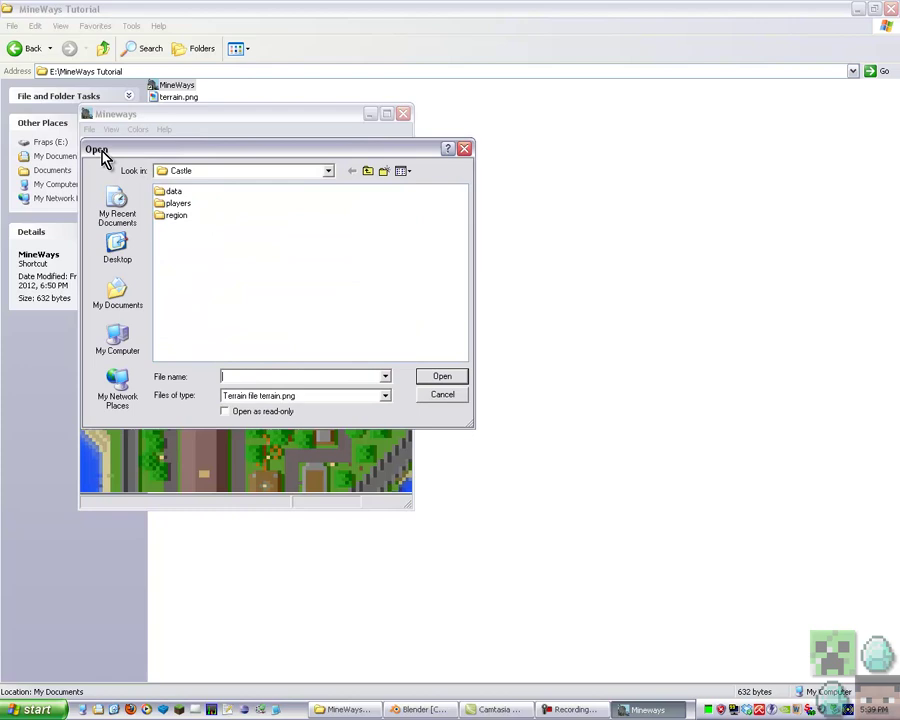
left_click(366, 173)
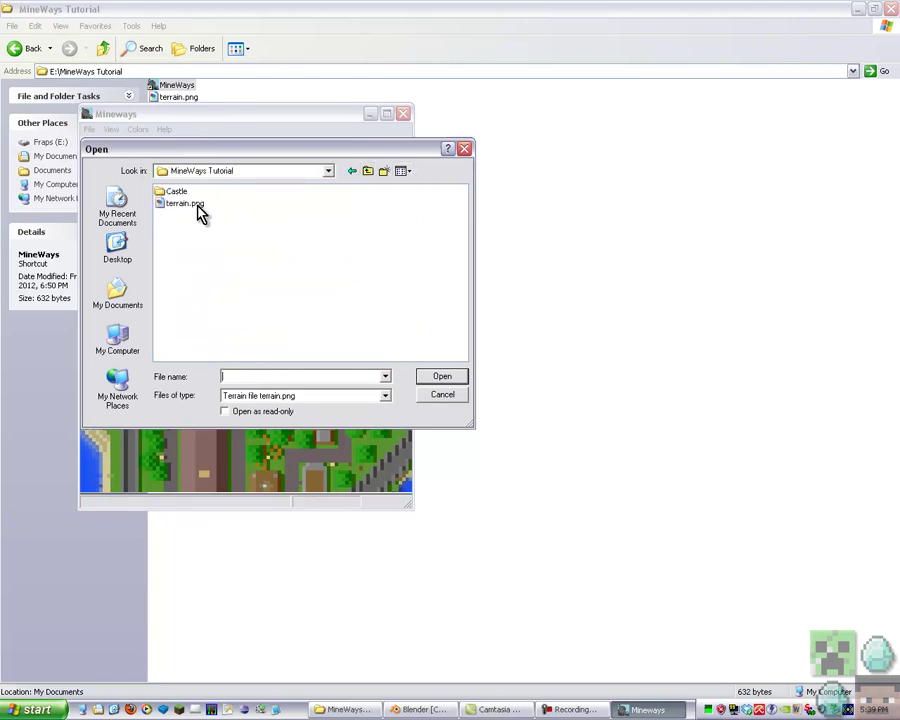
double_click(190, 204)
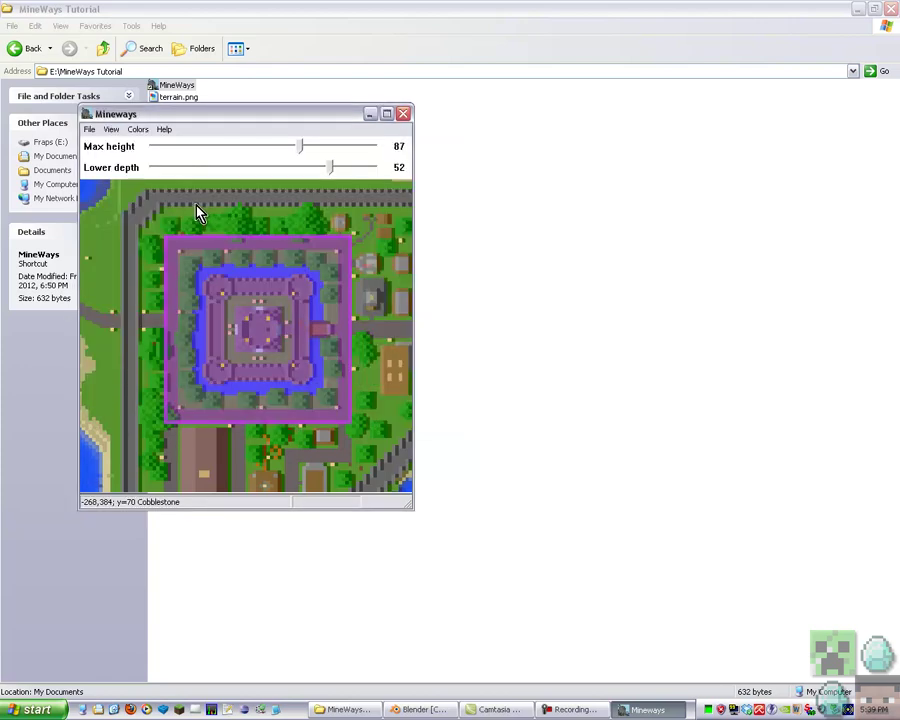
- Save the selection for rendering as Wavefront OBJ 'CastleExapmle' in MineWays Tutorial
left_click(89, 130)
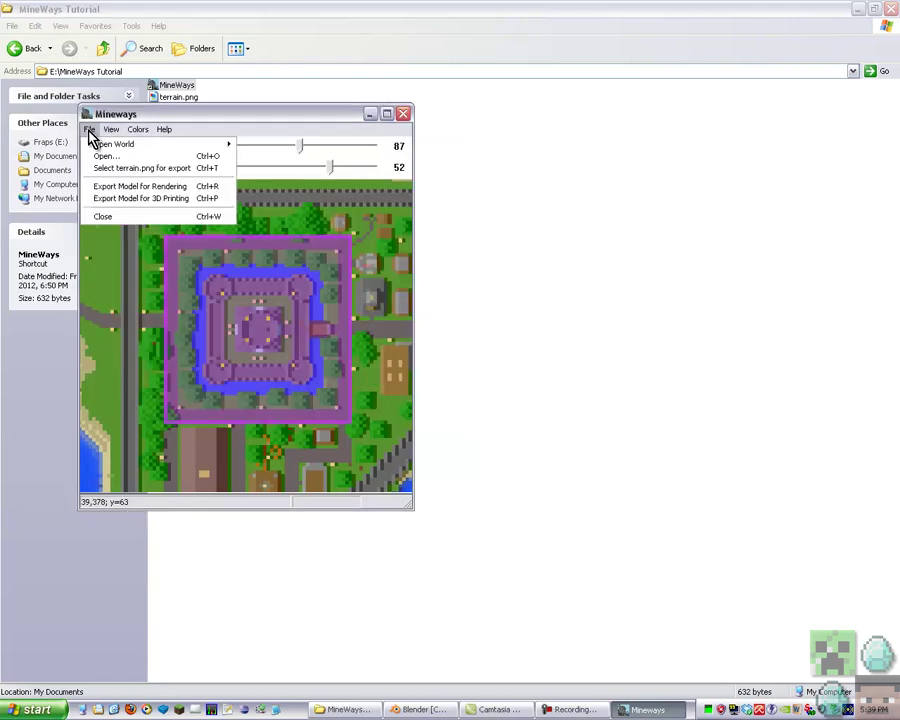
left_click(120, 188)
left_click_drag(312, 152, 595, 116)
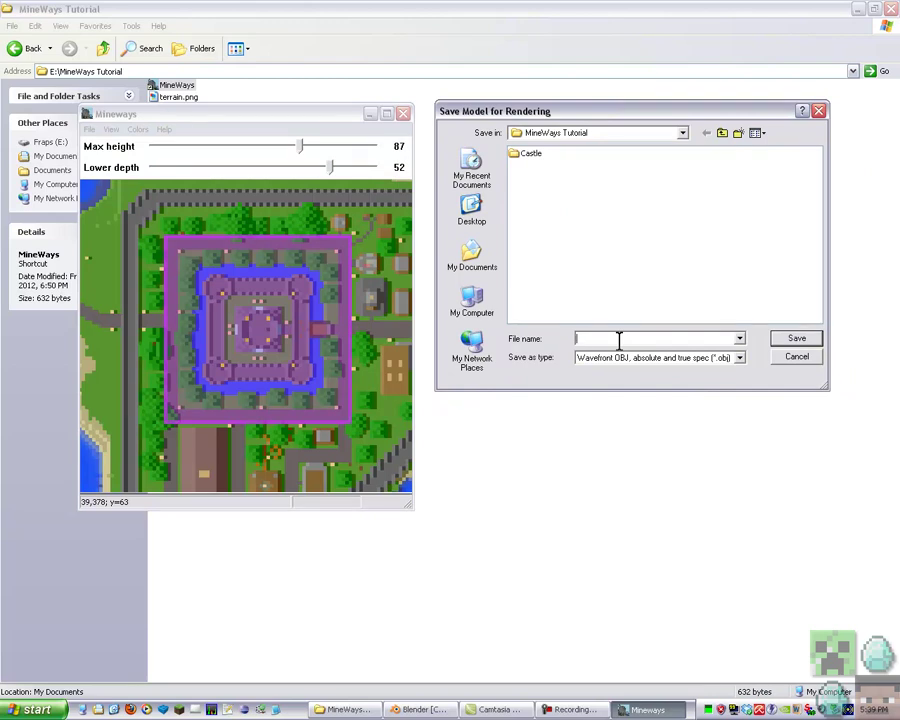
type("a")
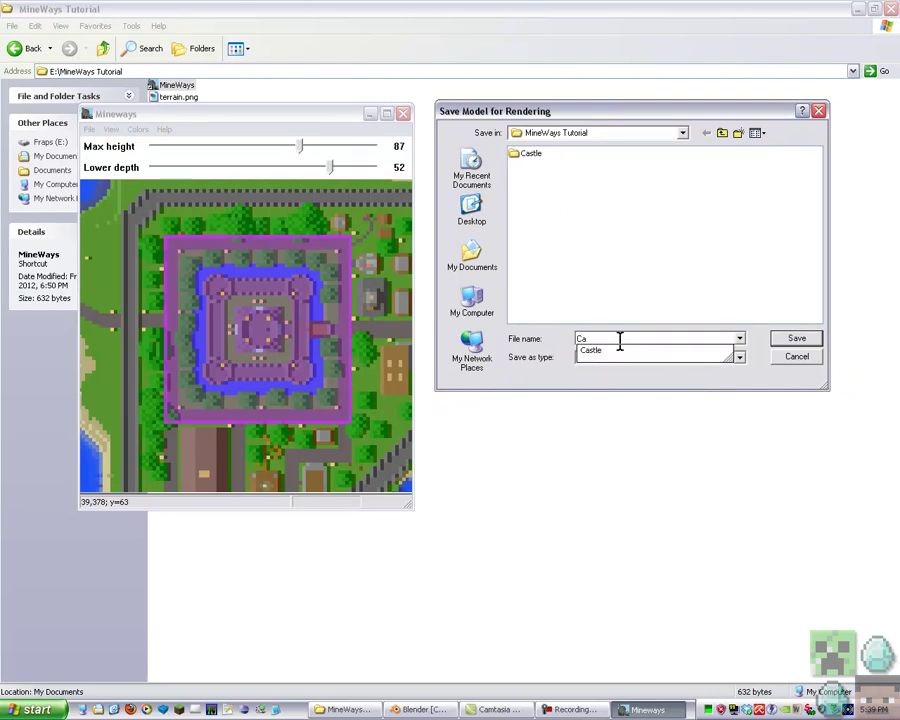
type("stleExapmle")
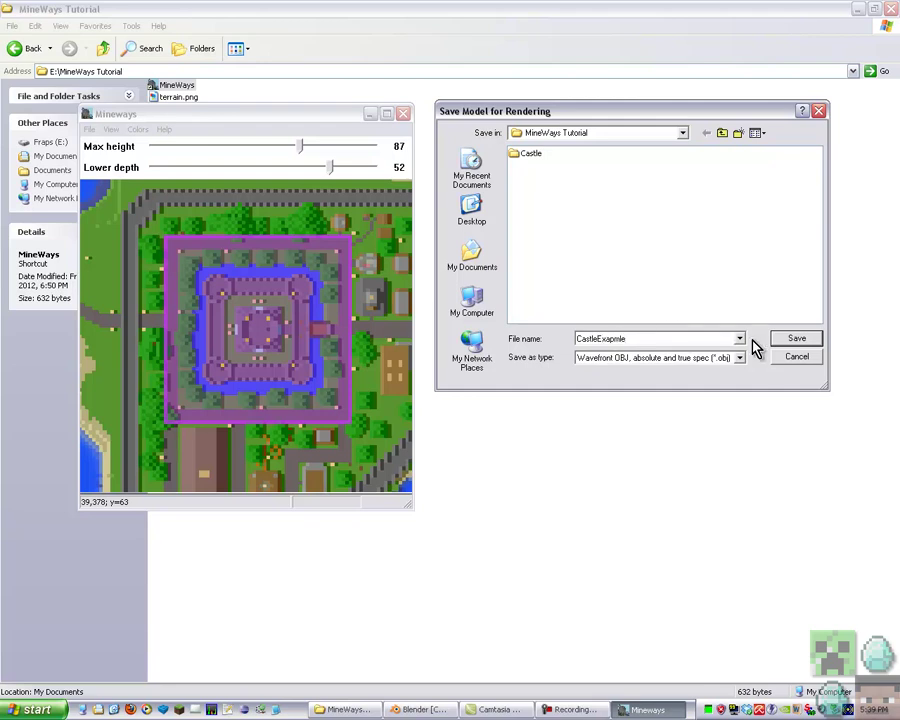
left_click(797, 340)
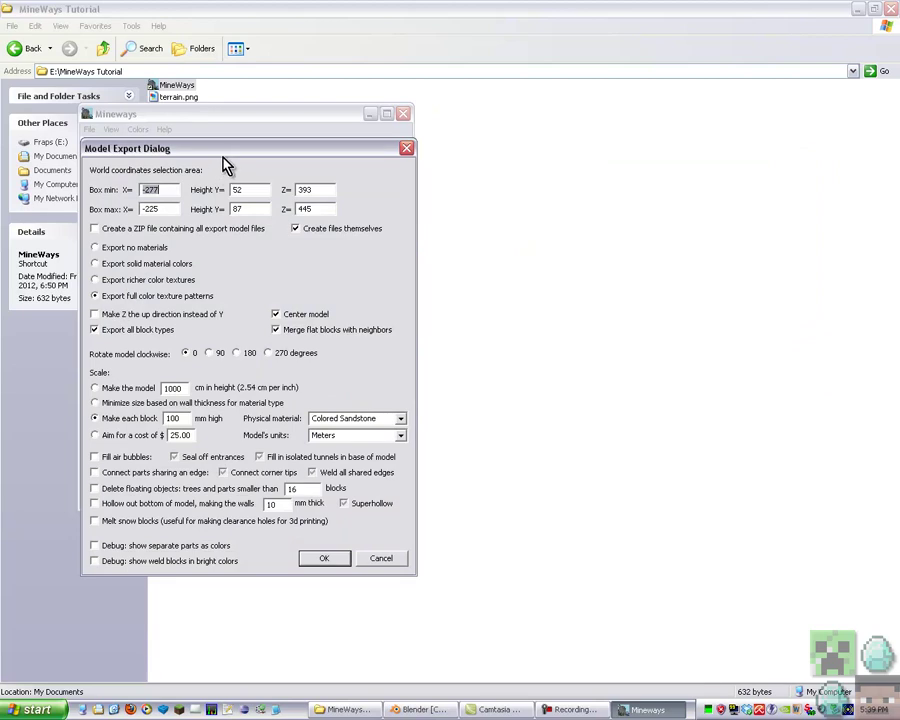
- Export with Z up, Colored & Flexible material, 8 mm blocks and floating objects deleted
left_click_drag(222, 158, 565, 128)
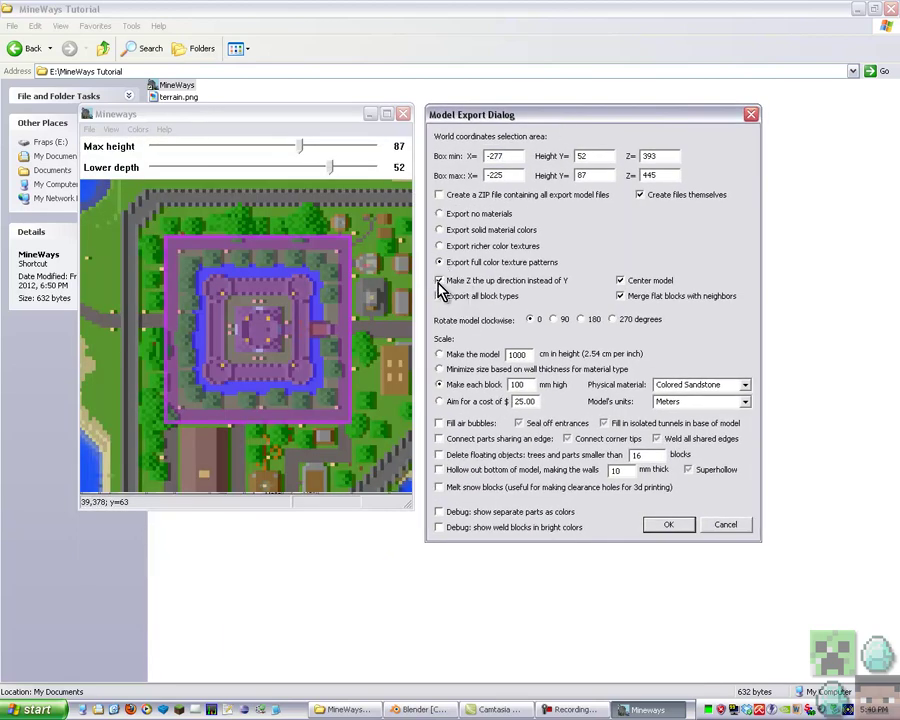
left_click(439, 296)
left_click(745, 385)
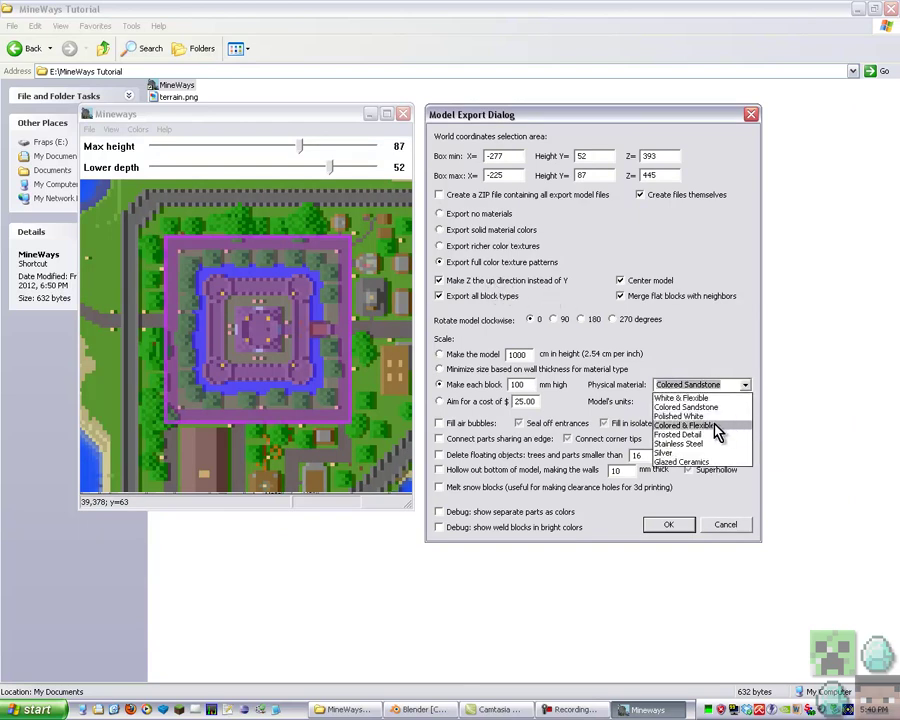
left_click(738, 423)
key("shift+Tab")
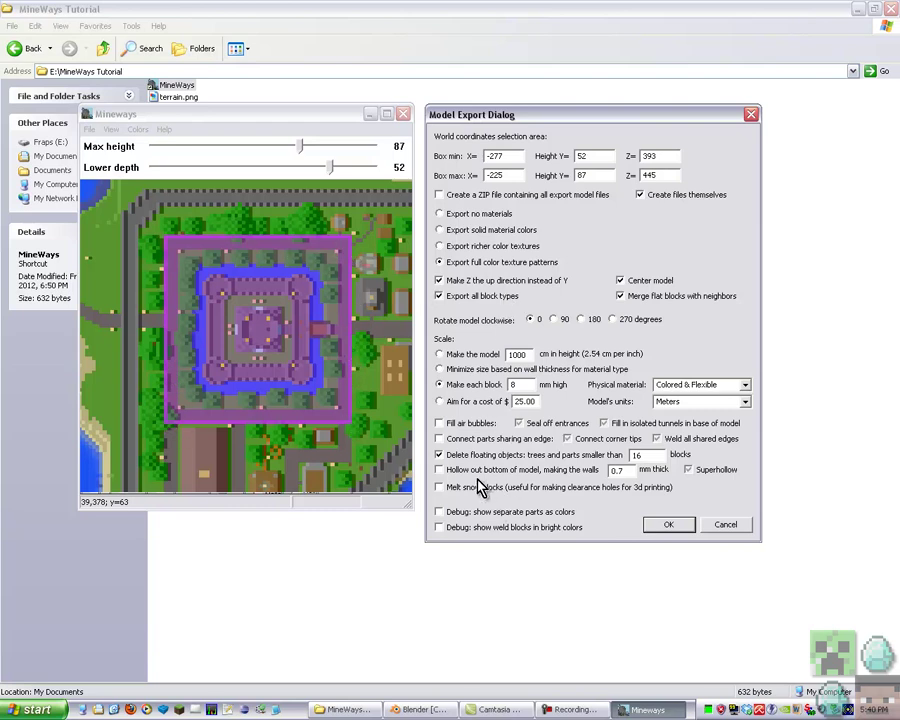
left_click(667, 527)
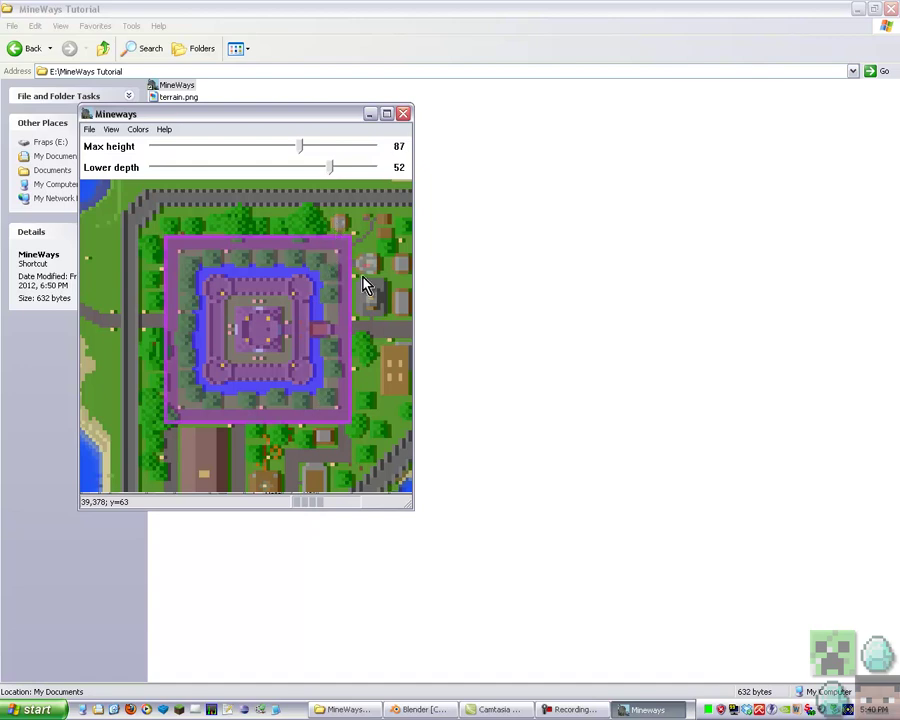
- Minimise Mineways and check the five exported CastleExapmle files in Explorer
left_click(370, 115)
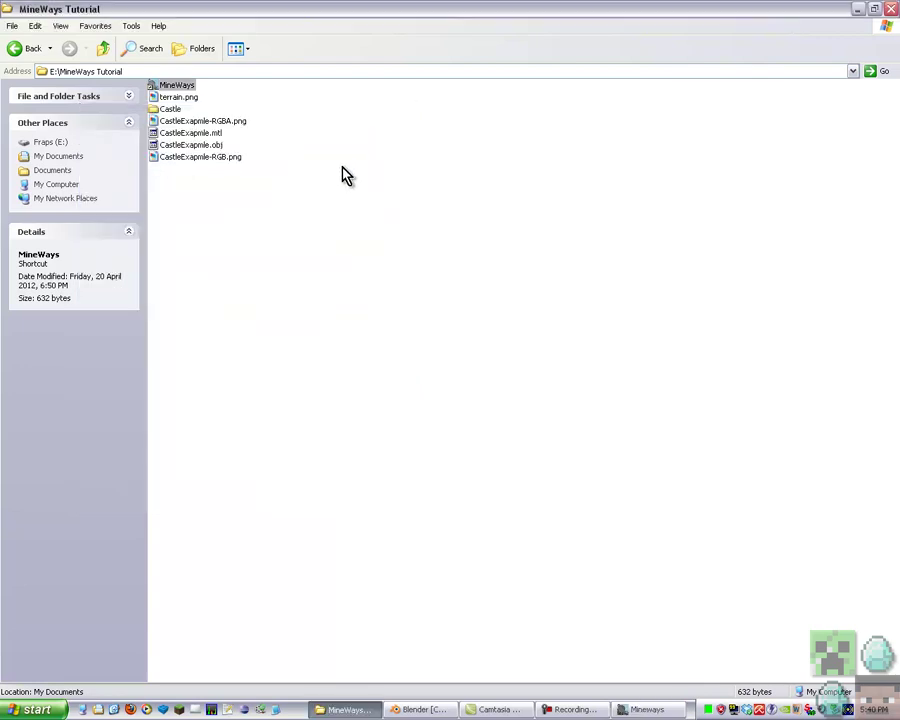
left_click_drag(338, 264, 261, 227)
left_click(645, 710)
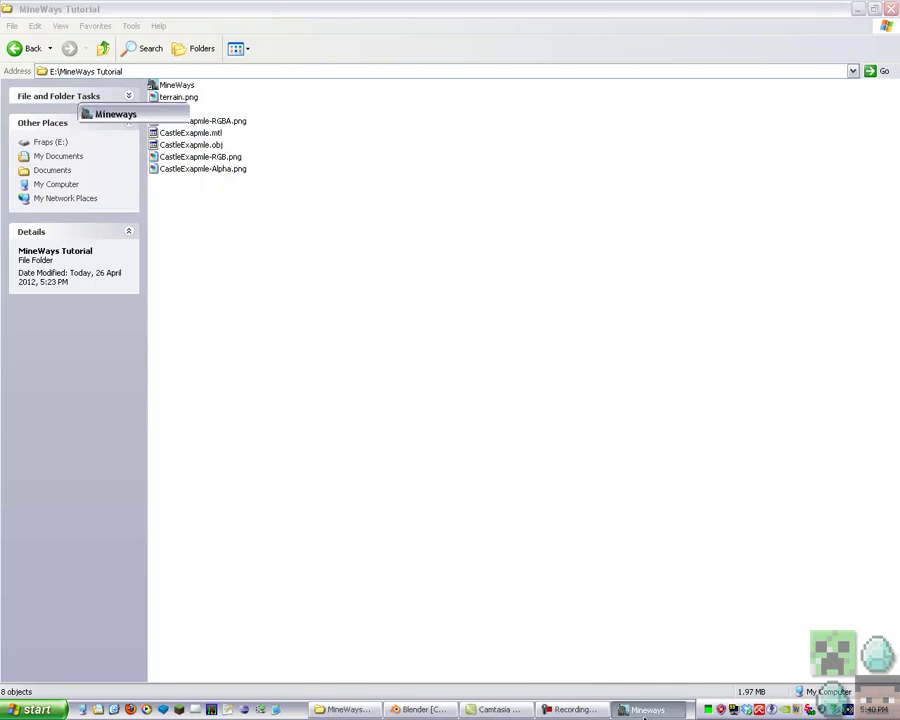
left_click(368, 115)
left_click_drag(373, 404, 185, 124)
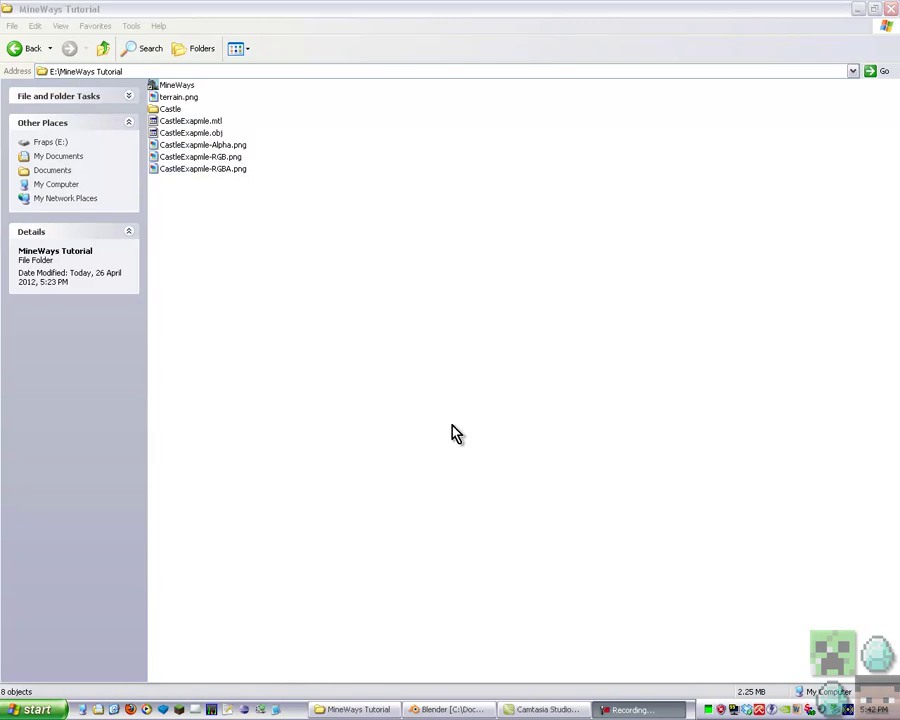
- Open the recent file !Minecraft Blender.blend in Blender
left_click(422, 709)
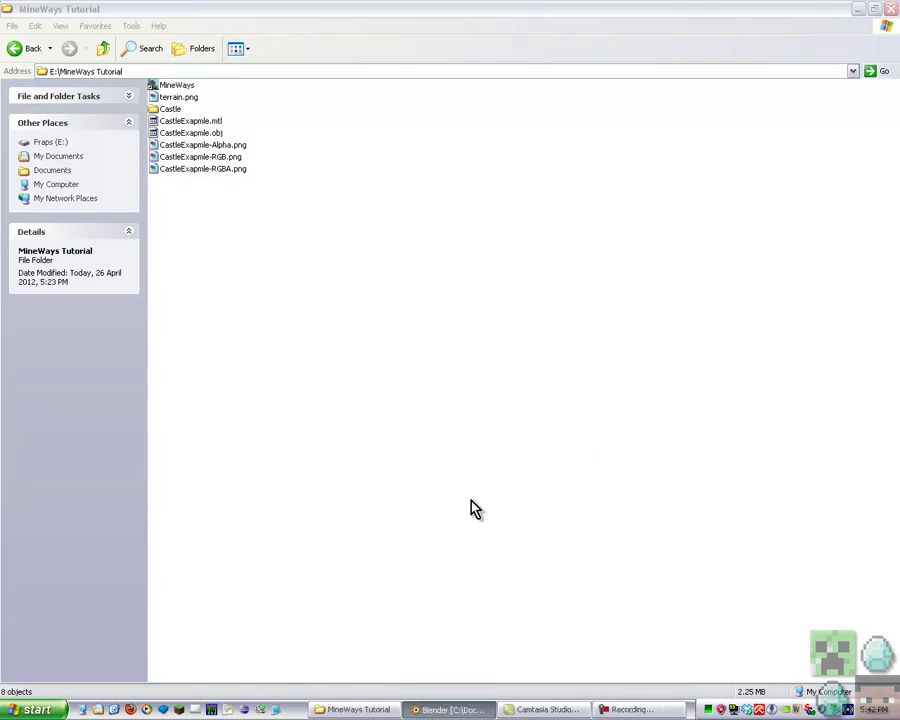
left_click(33, 31)
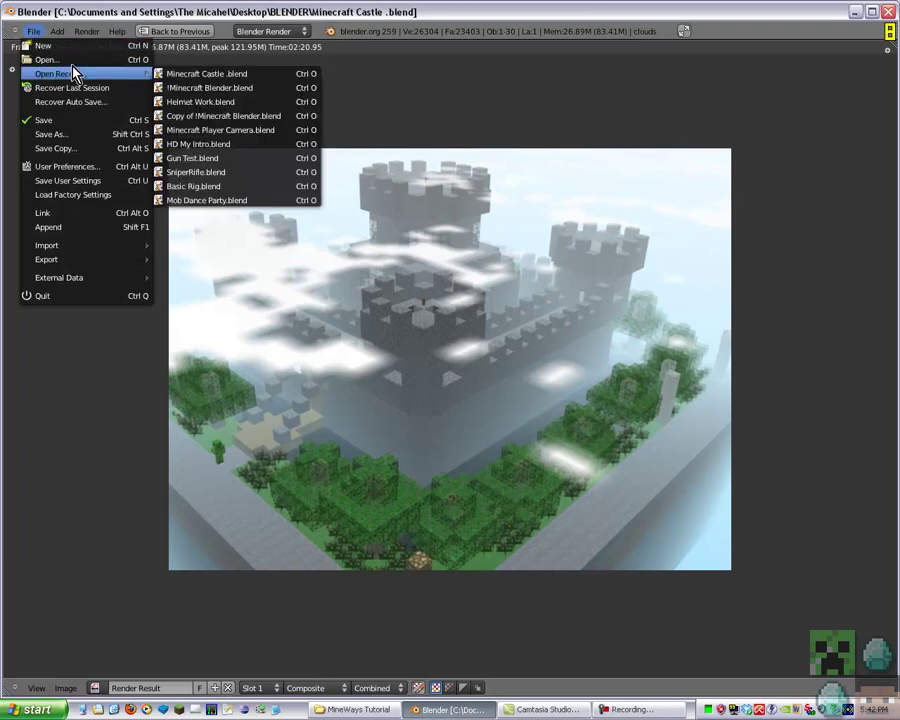
mouse_move(93, 75)
left_click(205, 88)
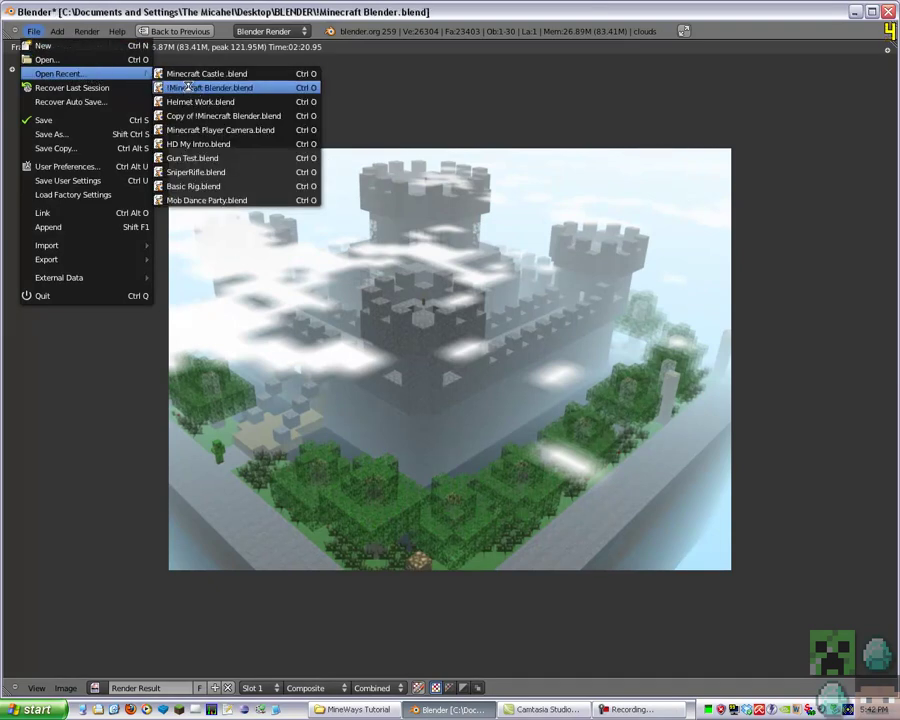
scroll(300, 242, "down", 2)
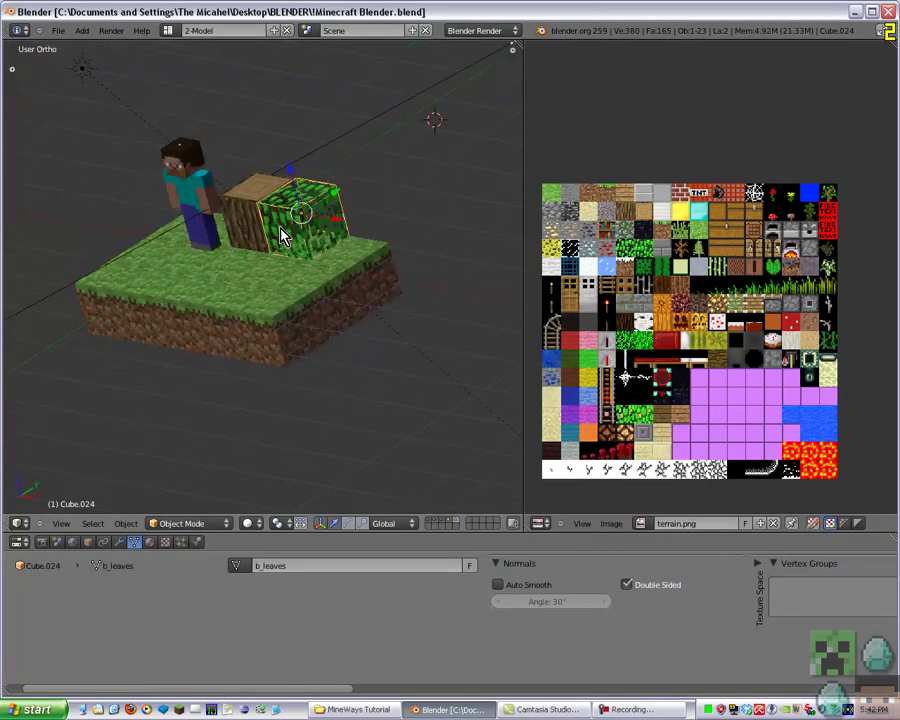
- Delete the sun lamp and the ambient lamp from the scene
middle_click_drag(291, 239, 160, 185)
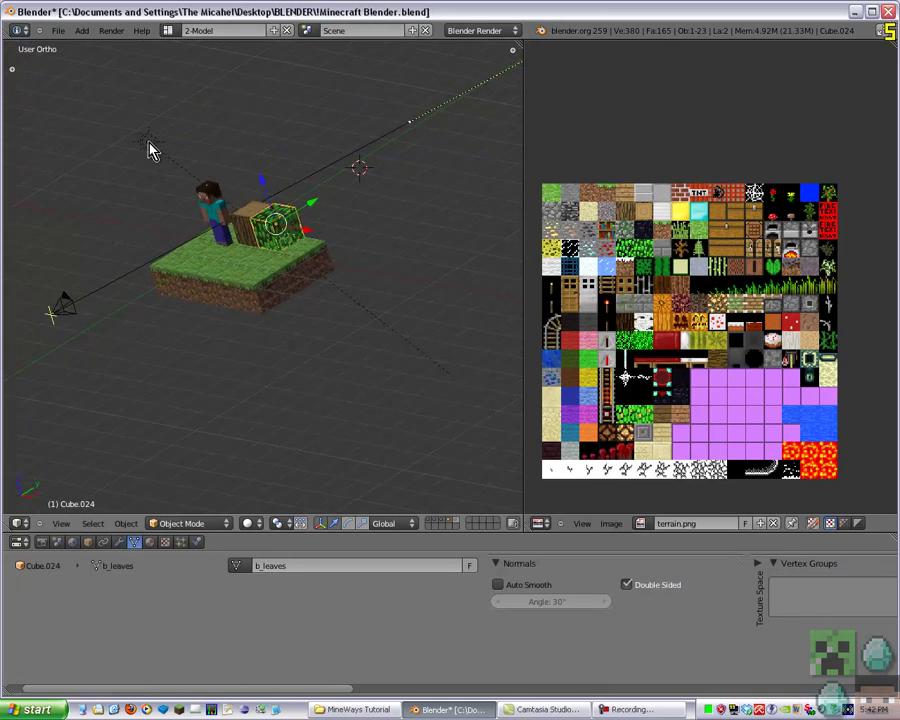
right_click(150, 142)
key("x")
left_click(165, 170)
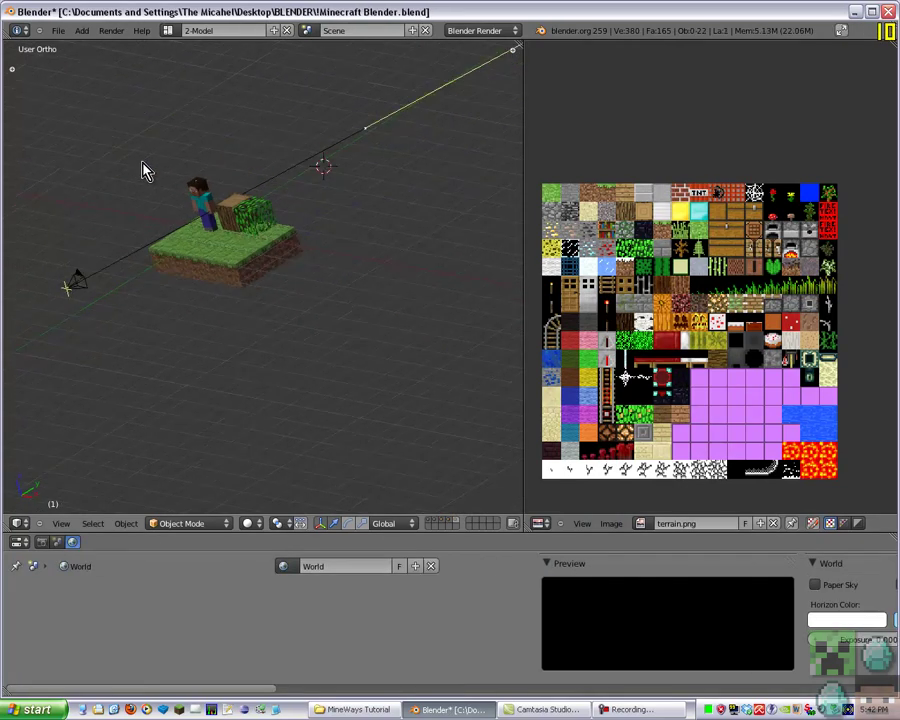
scroll(300, 165, "down", 3)
right_click(437, 163)
key("x")
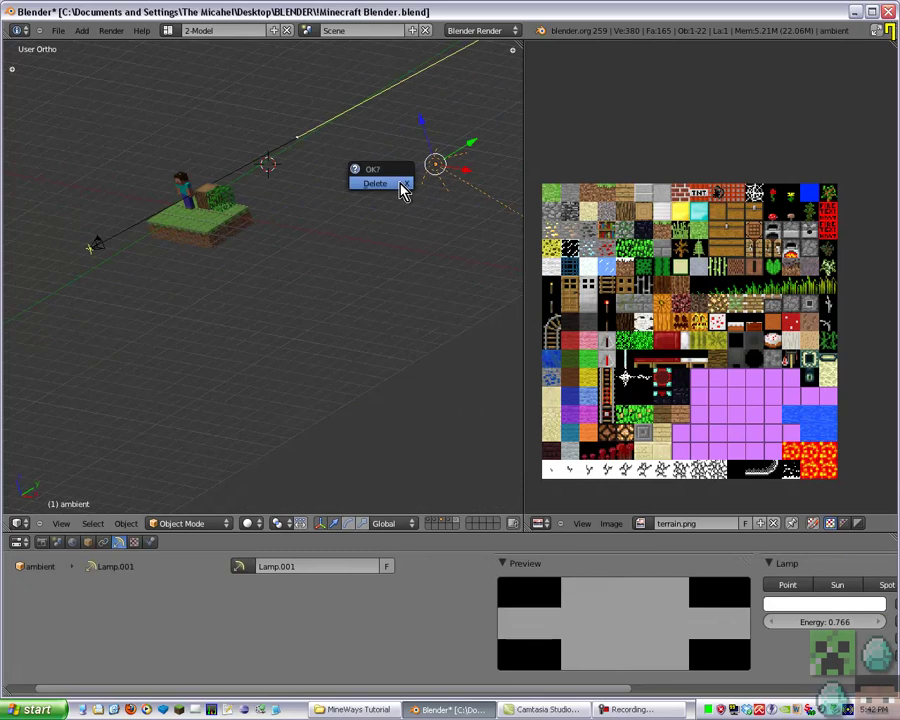
left_click(395, 188)
- In Right Ortho view, box-select and delete all grass, wood and leaf blocks around the character
key("KP_3")
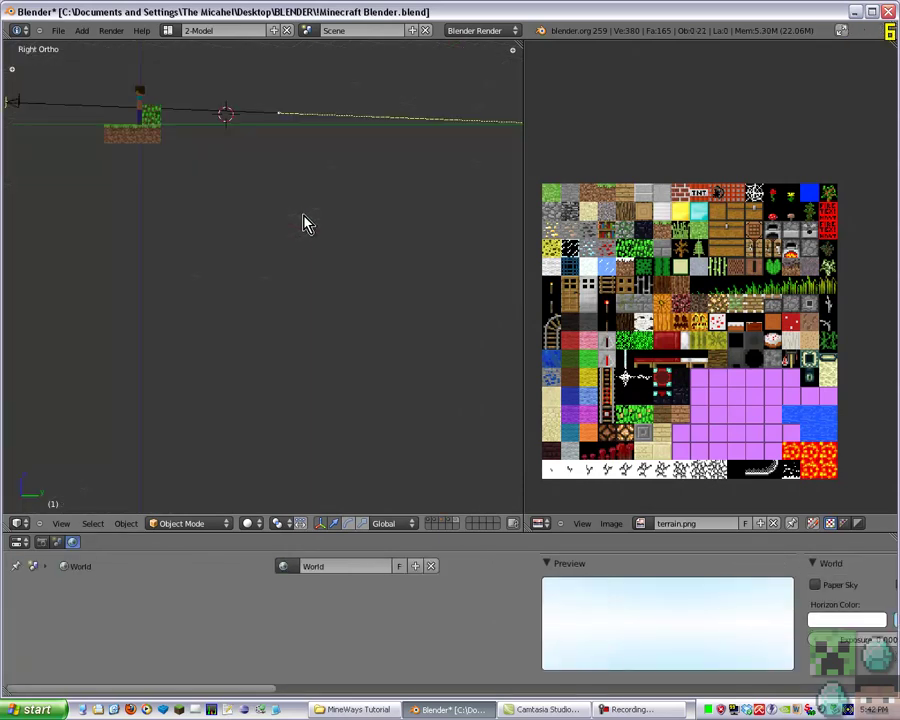
scroll(190, 121, "up", 6)
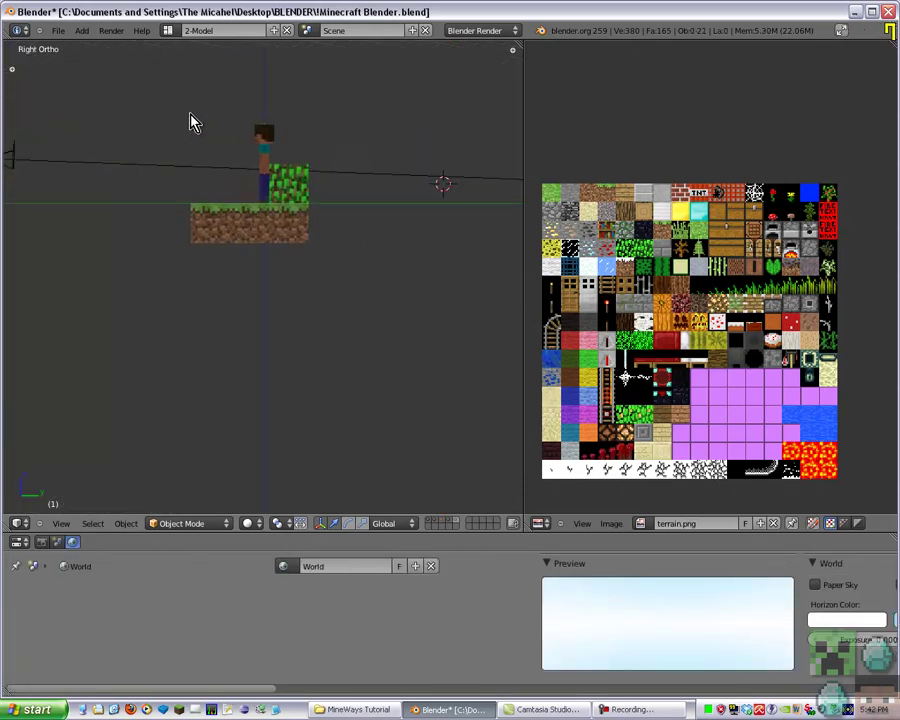
key("b")
left_click_drag(418, 372, 152, 292)
key("b")
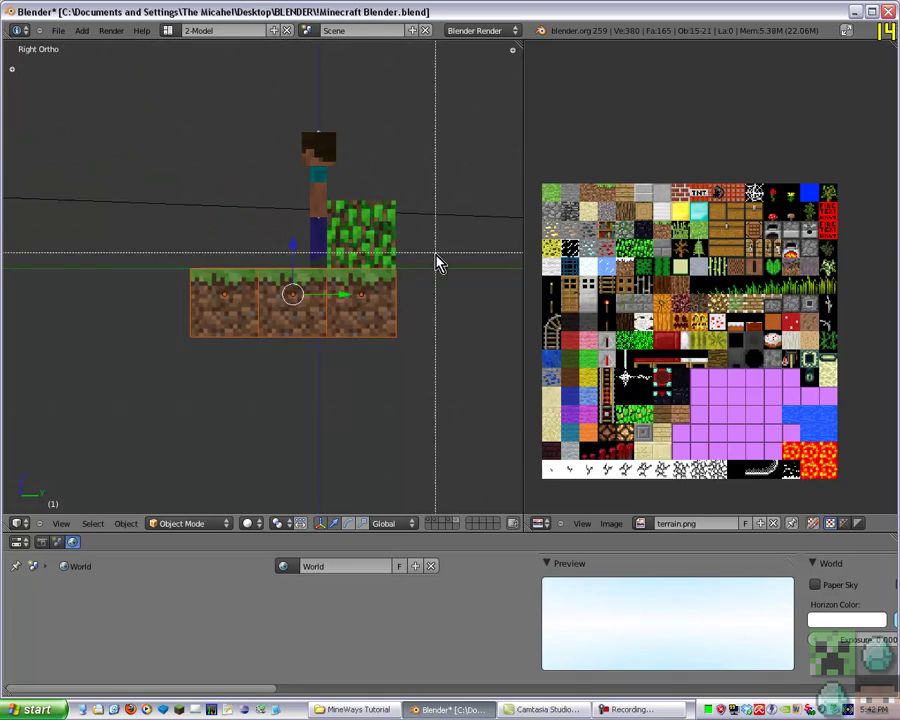
left_click_drag(435, 254, 352, 180)
key("x")
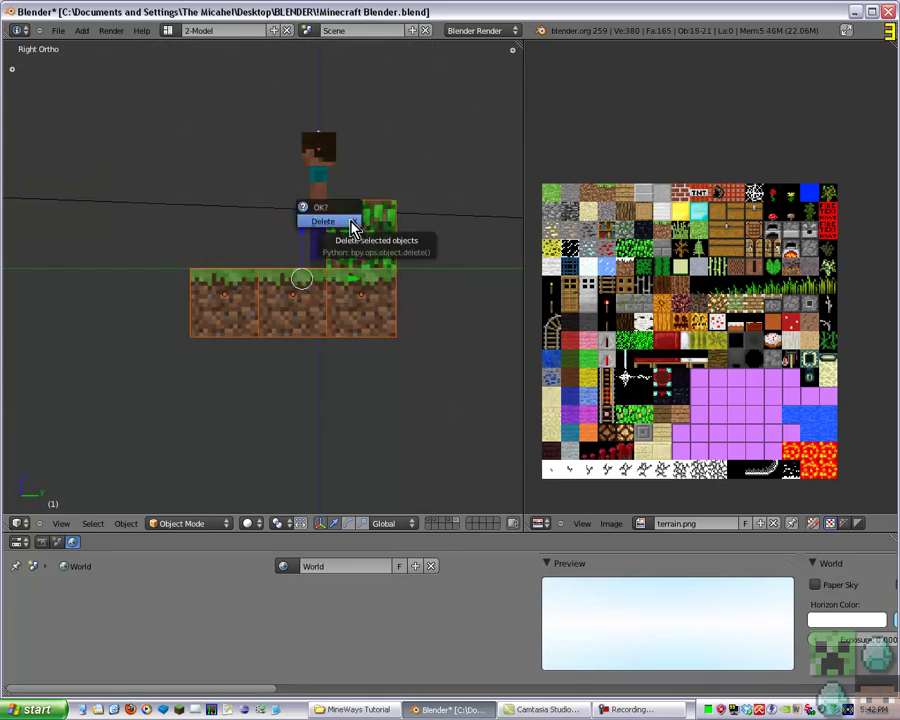
right_click(370, 234, "shift")
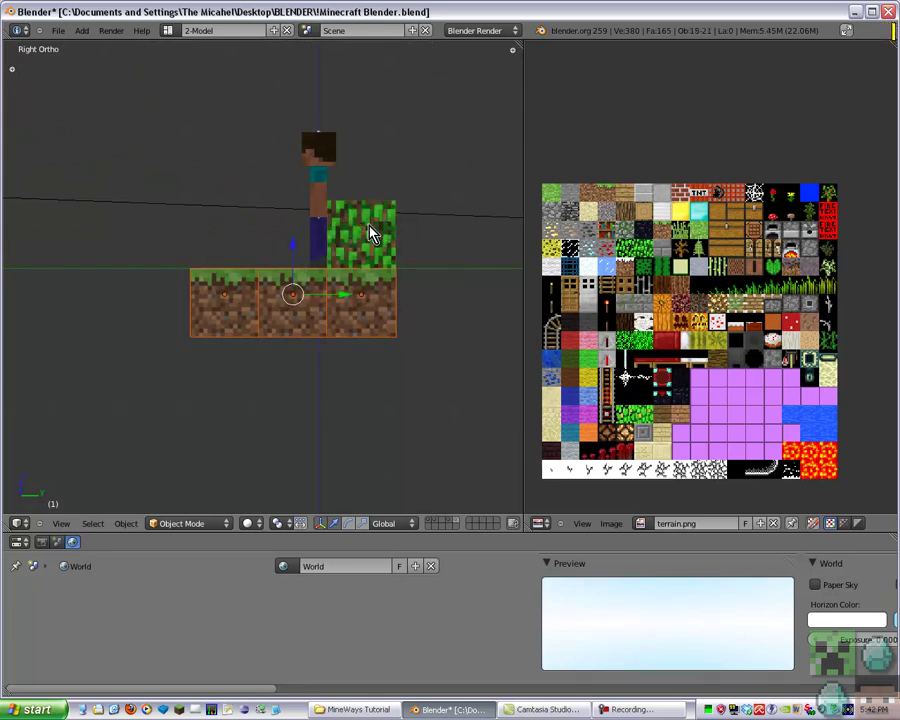
key("b")
left_click_drag(372, 195, 345, 172)
left_click_drag(390, 235, 408, 243)
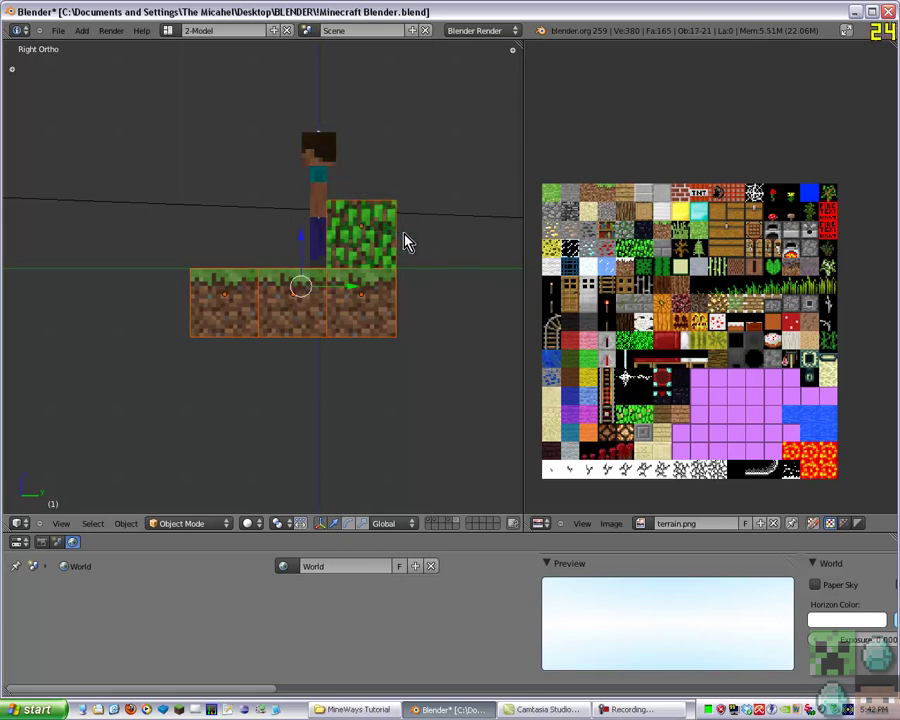
key("x")
middle_click_drag(281, 314, 336, 348)
- Import CastleExapmle.obj as a Wavefront OBJ from the MineWays Tutorial folder on drive E:
left_click(58, 30)
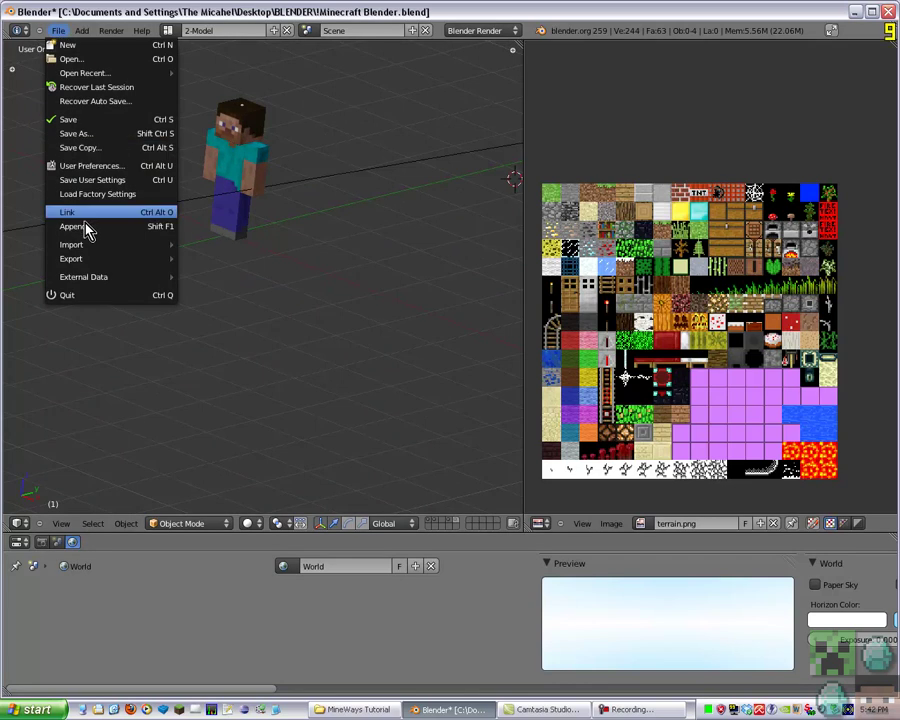
mouse_move(88, 246)
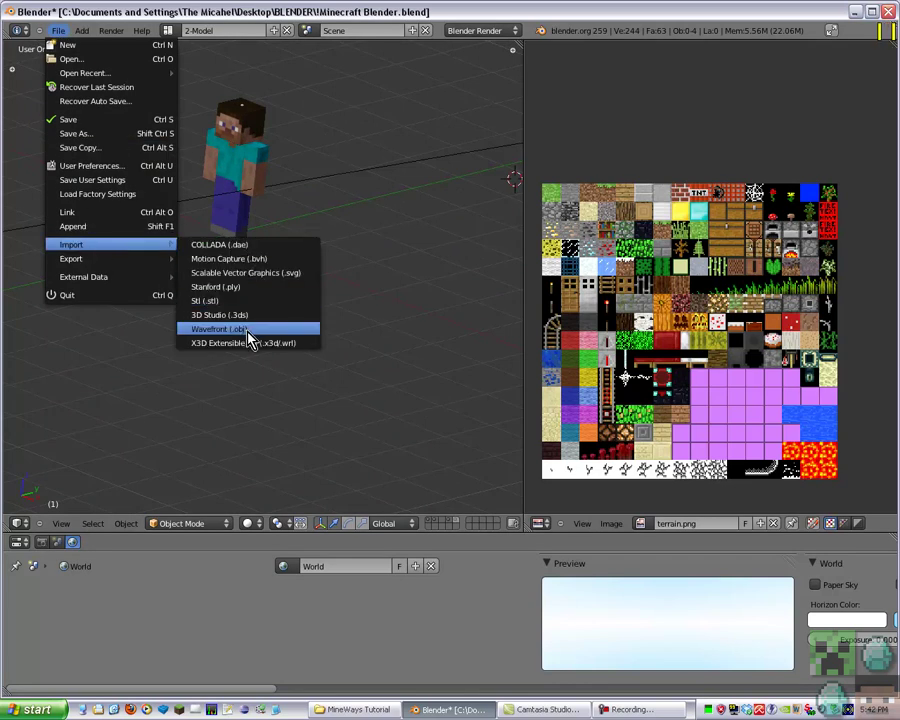
left_click(249, 332)
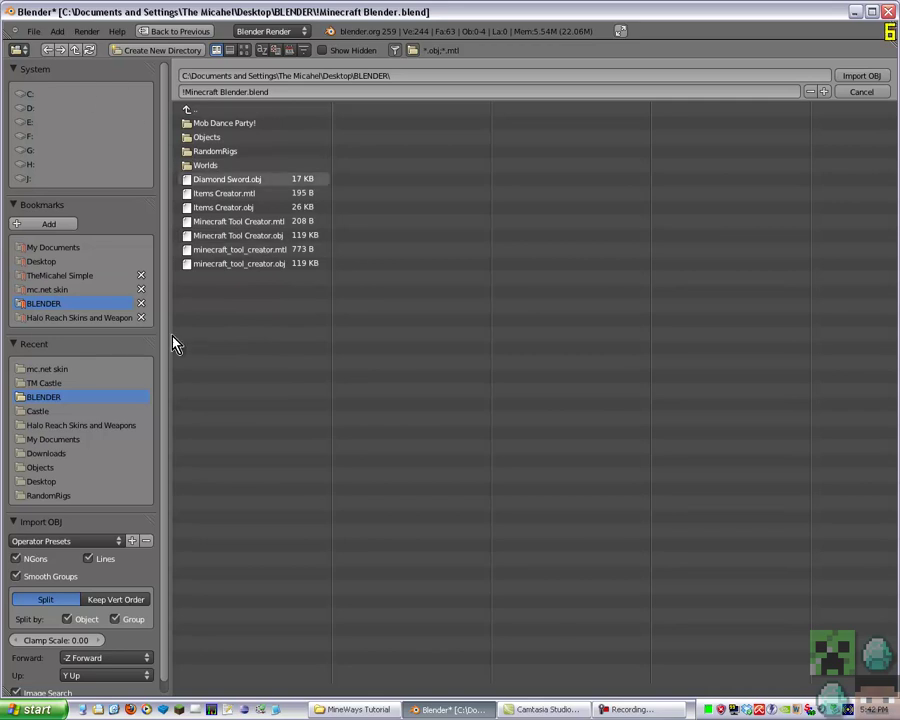
left_click(24, 121)
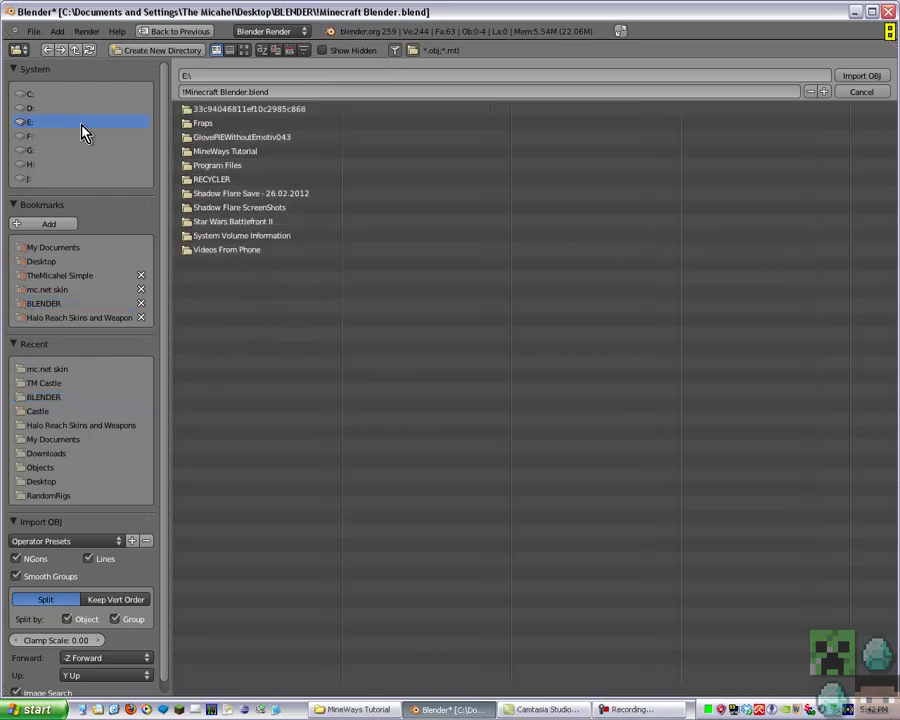
left_click(218, 152)
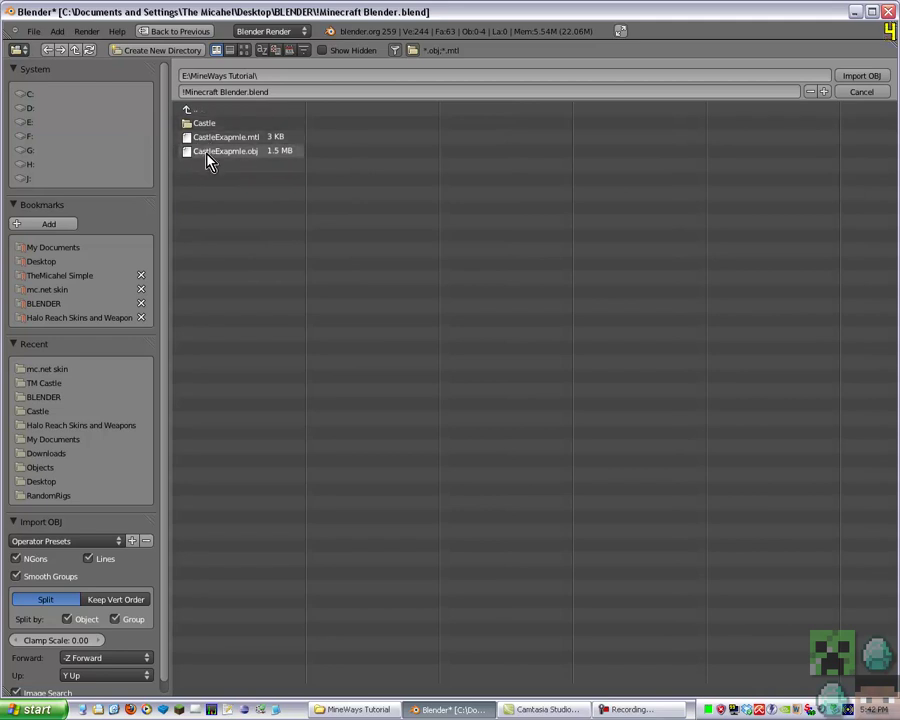
left_click(215, 154)
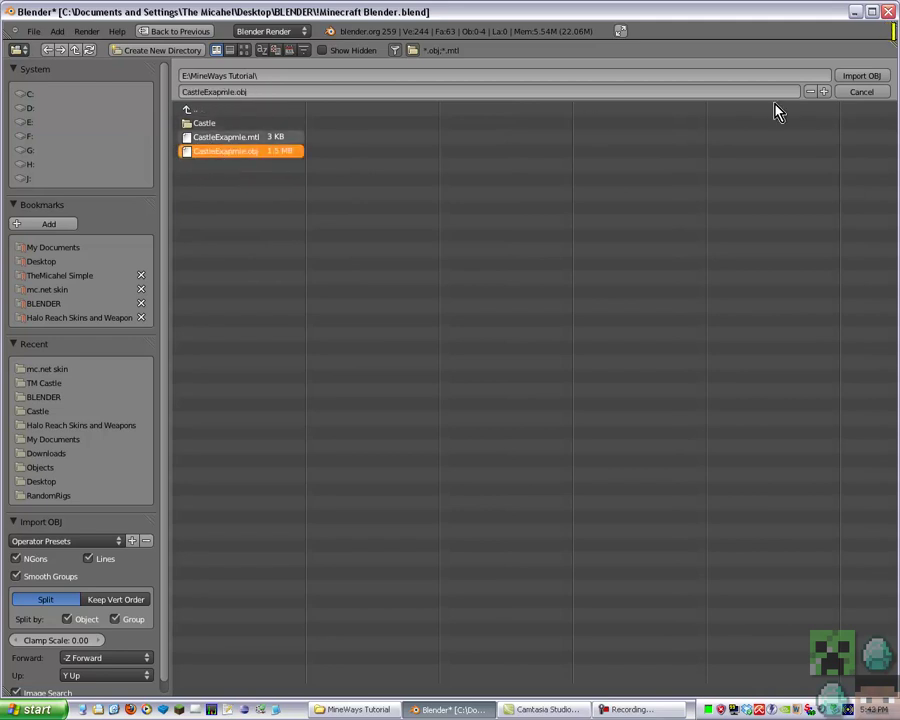
left_click(866, 78)
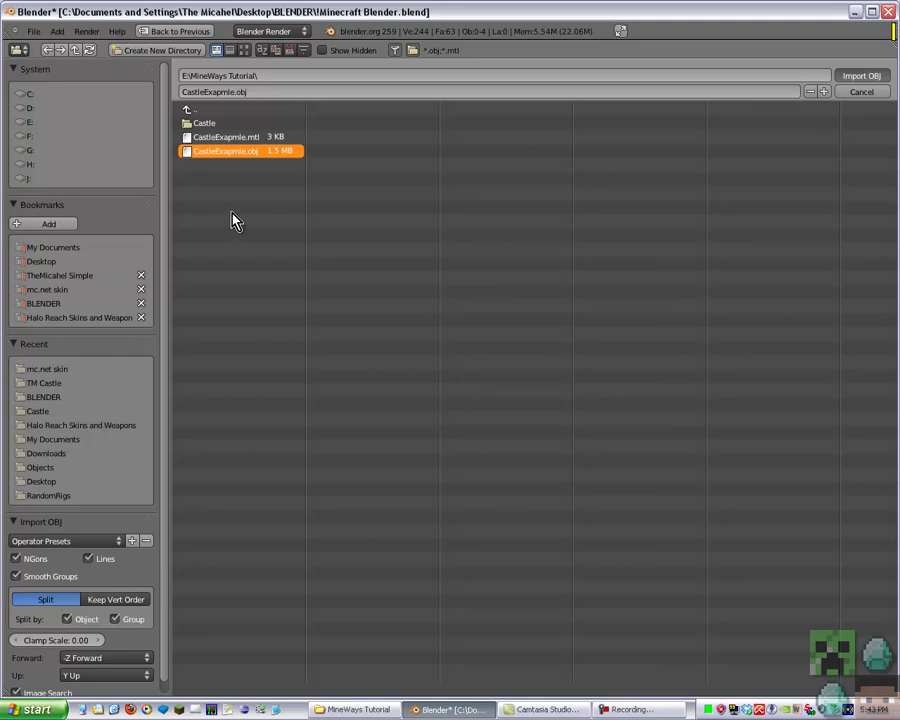
double_click(296, 165)
- Rotate the imported castle -90° about the global X axis
scroll(225, 222, "up", 9)
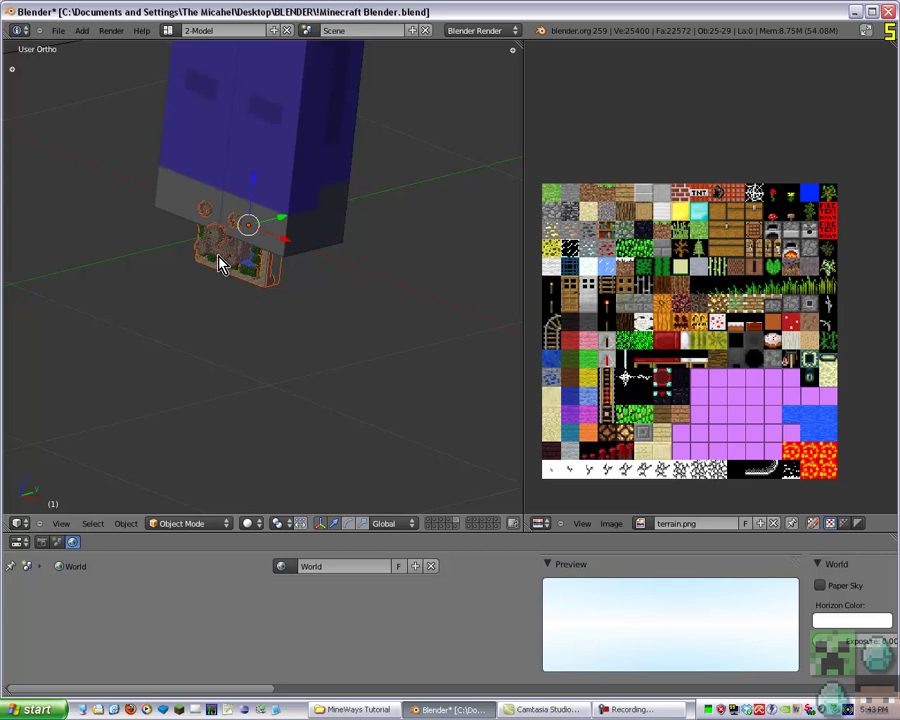
key("r")
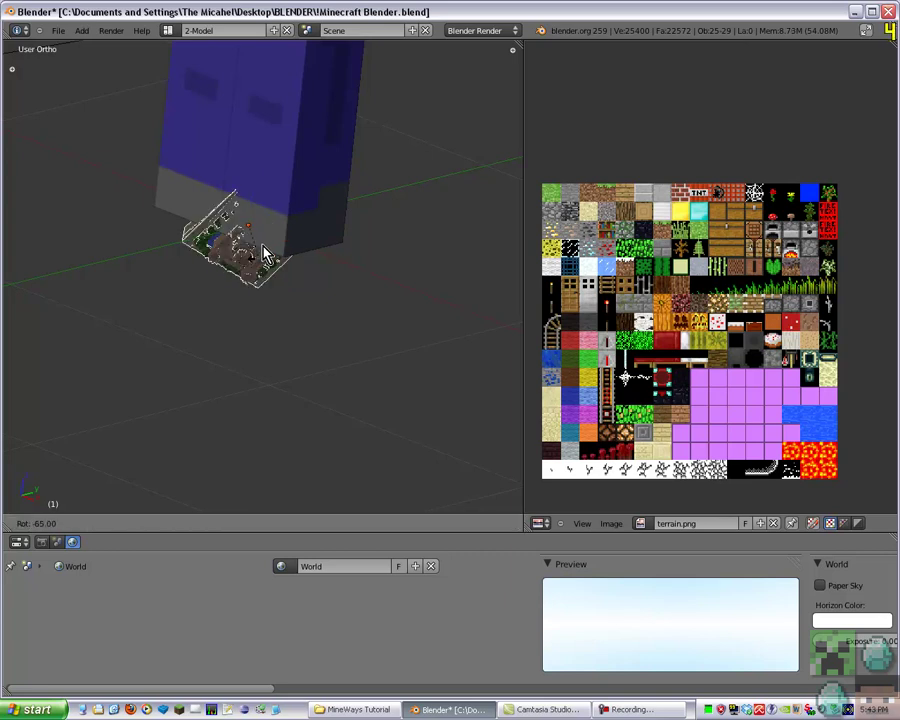
key("x")
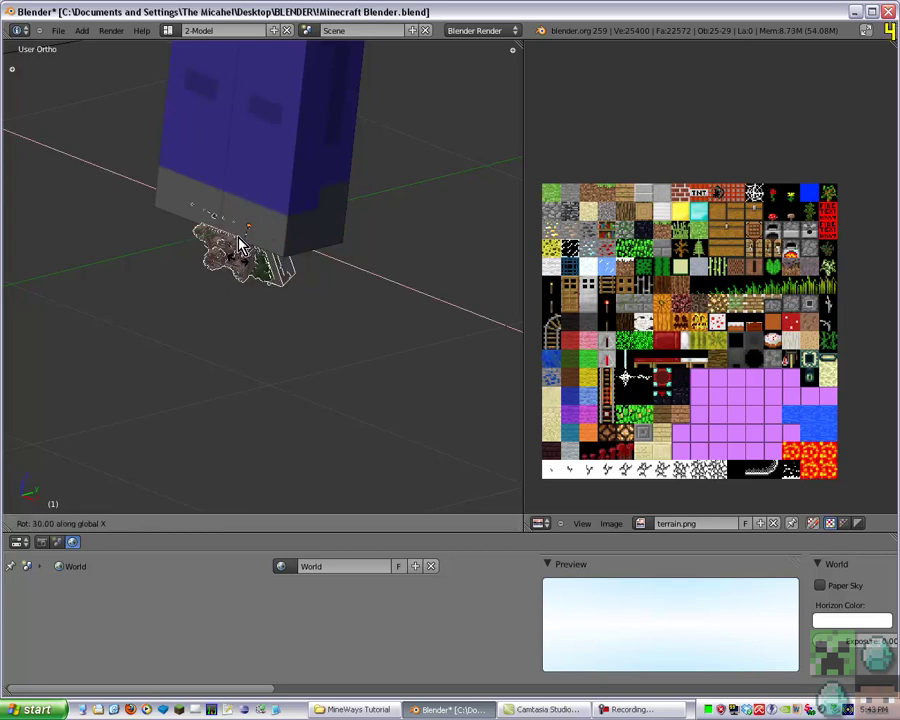
key("z")
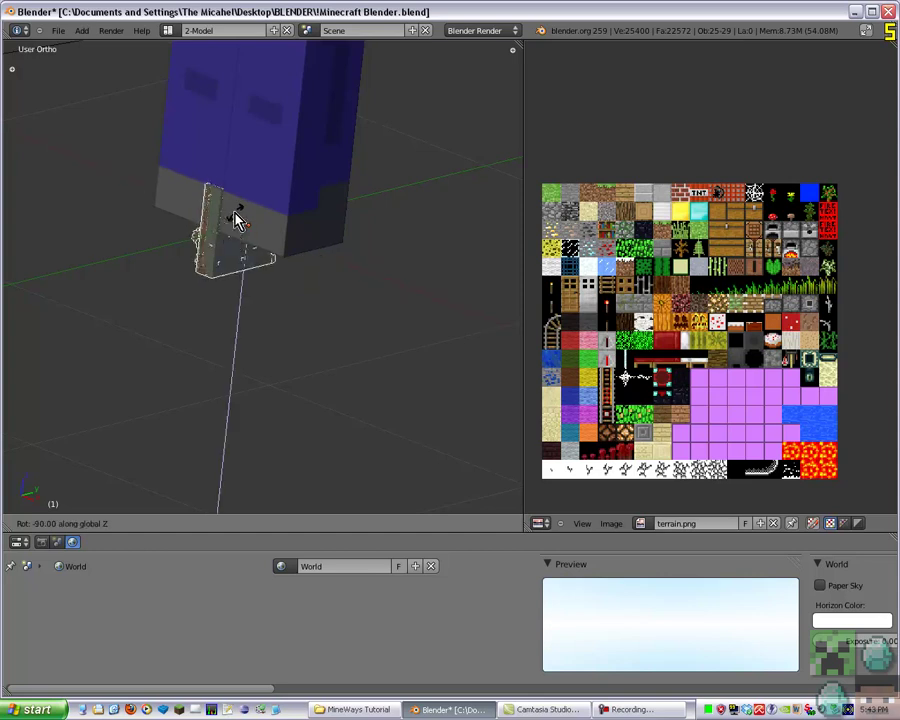
key("z")
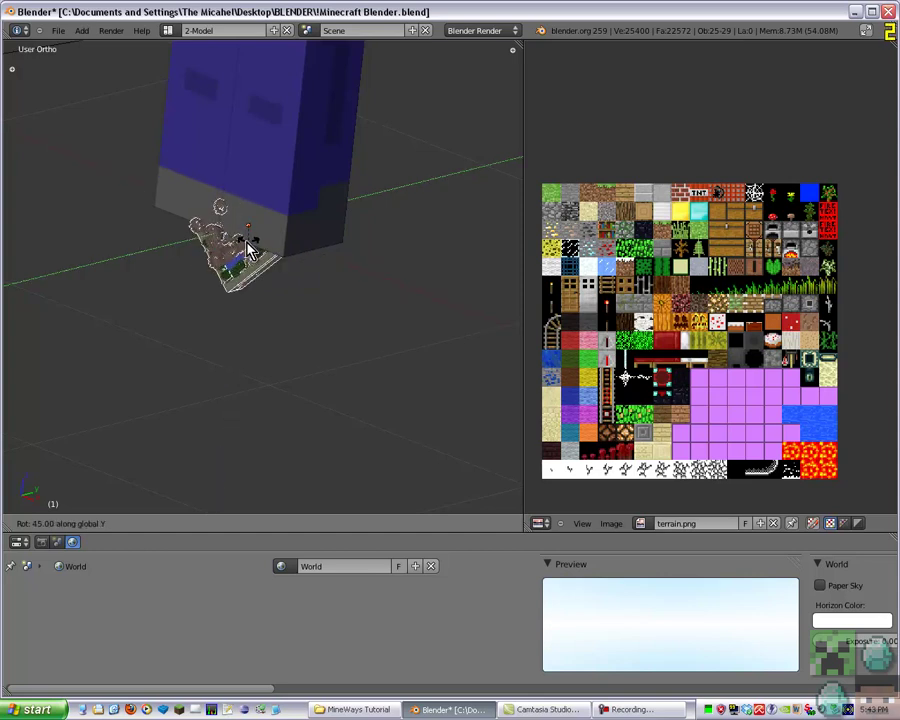
key("x")
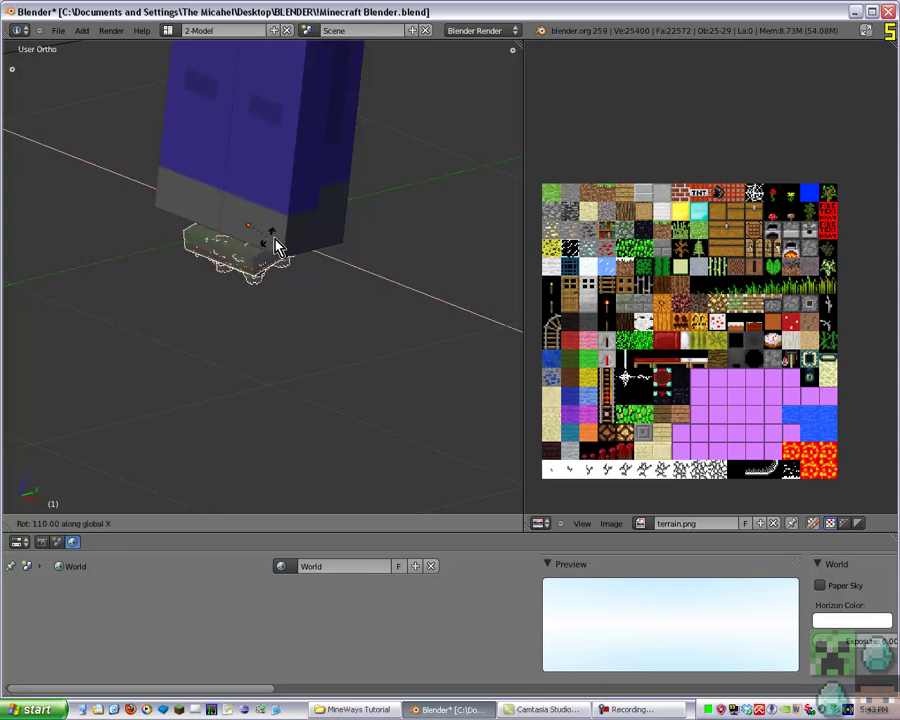
type("90")
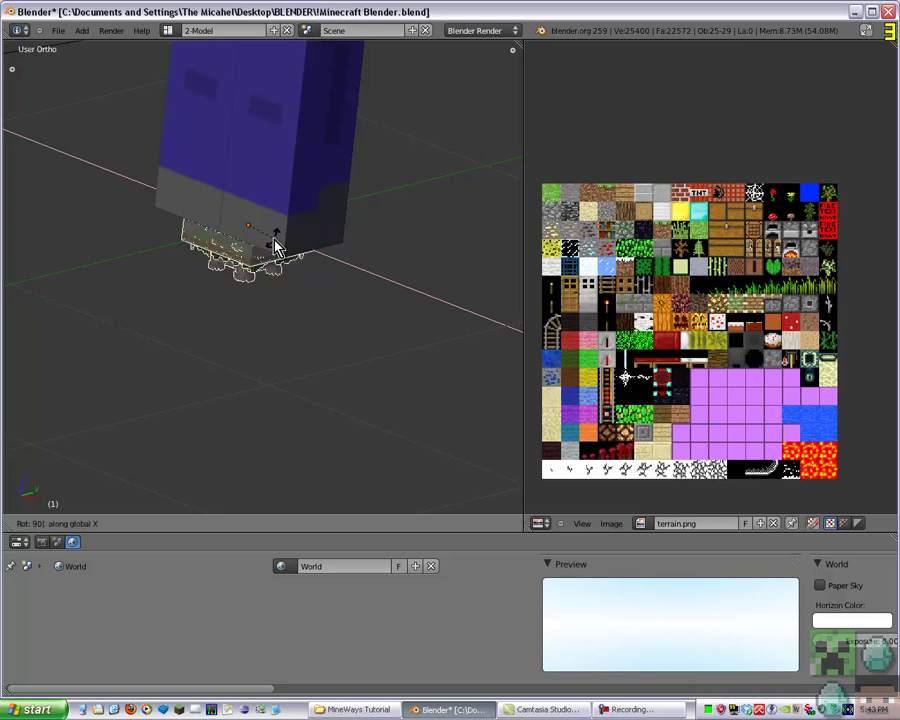
key("minus")
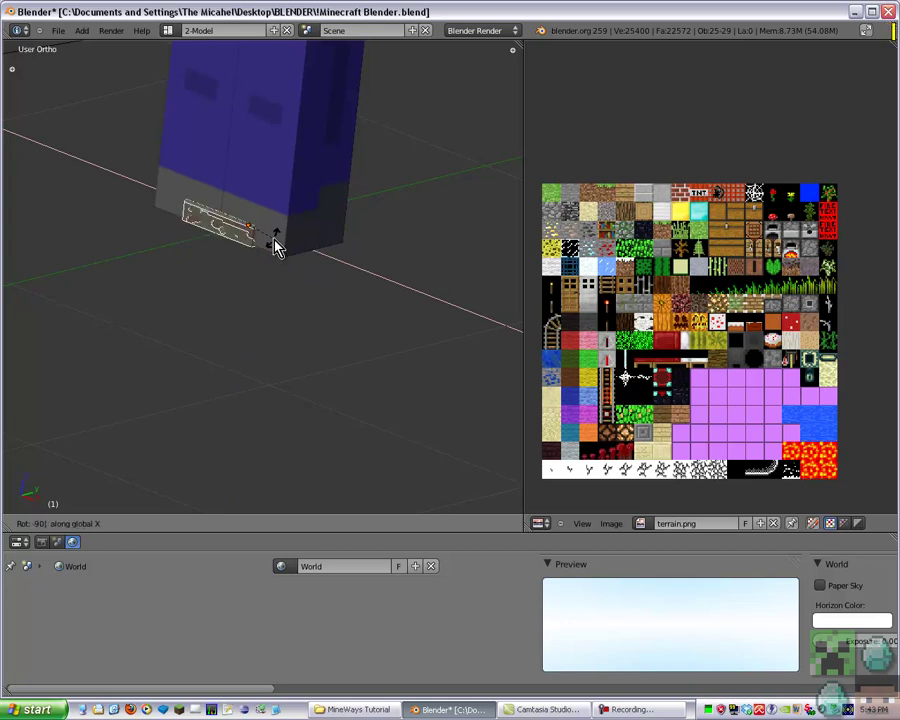
key("Return")
- Scale the castle up by a factor of 20
scroll(278, 243, "down", 5)
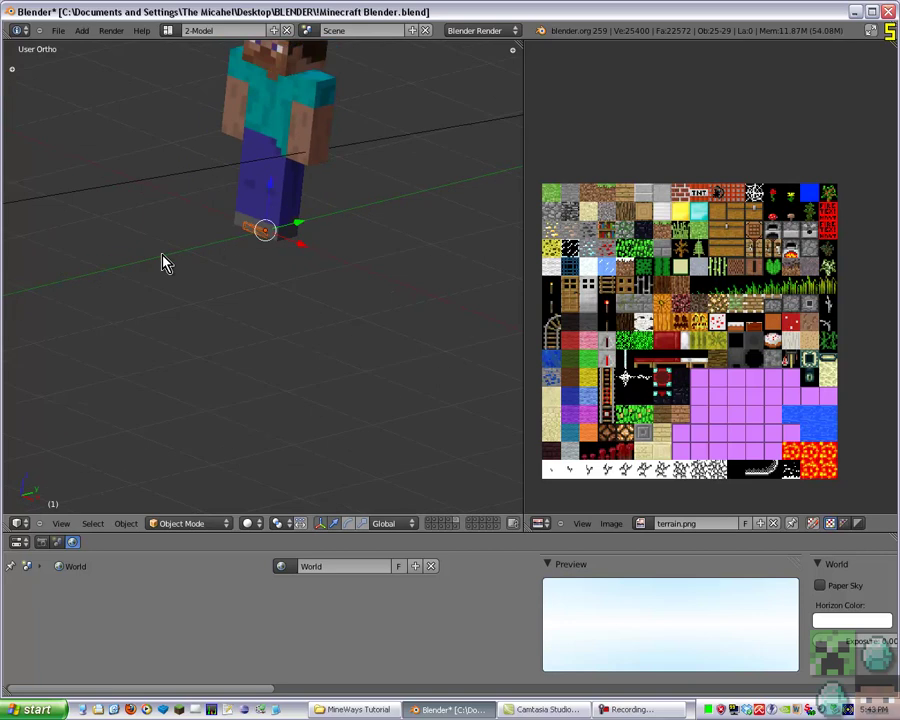
middle_click_drag(166, 263, 212, 198)
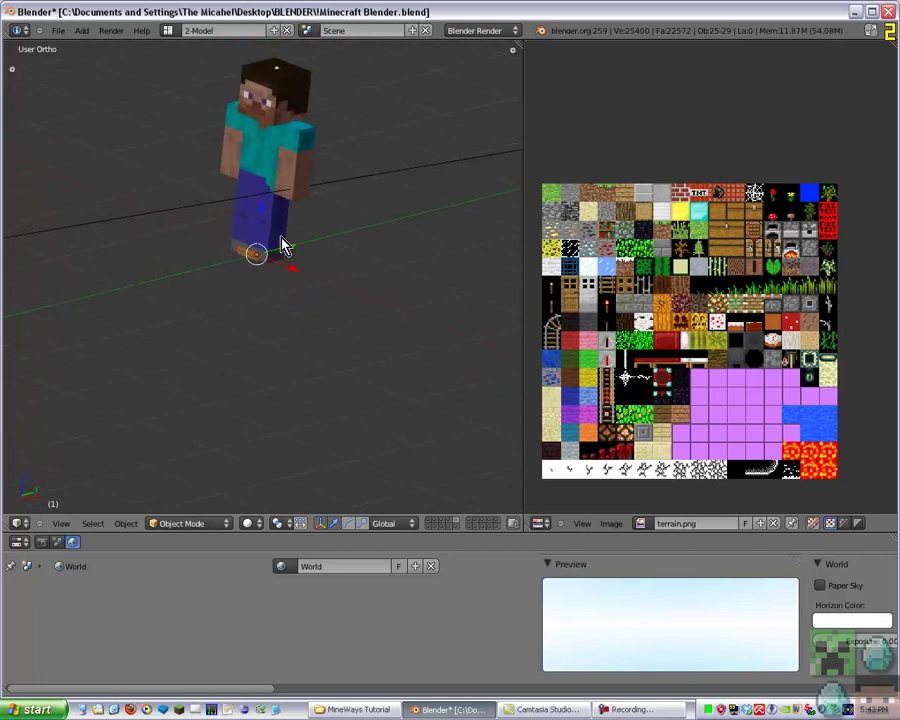
key("s")
key("3")
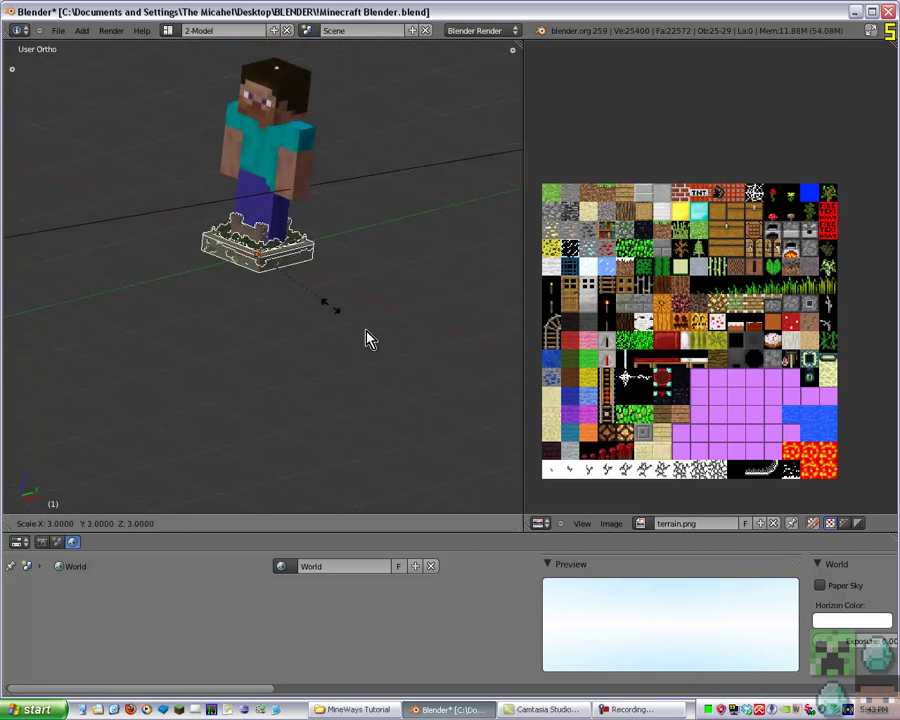
key("BackSpace")
key("2")
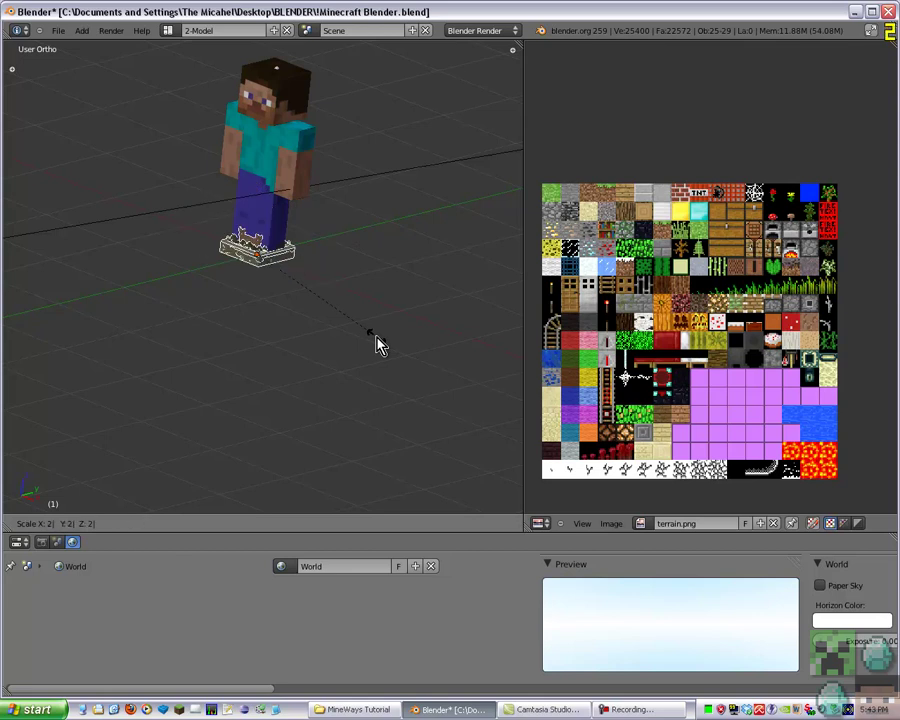
key("0")
key("Return")
- Lower the castle along the Z axis to sit around the character
middle_click_drag(376, 340, 308, 300)
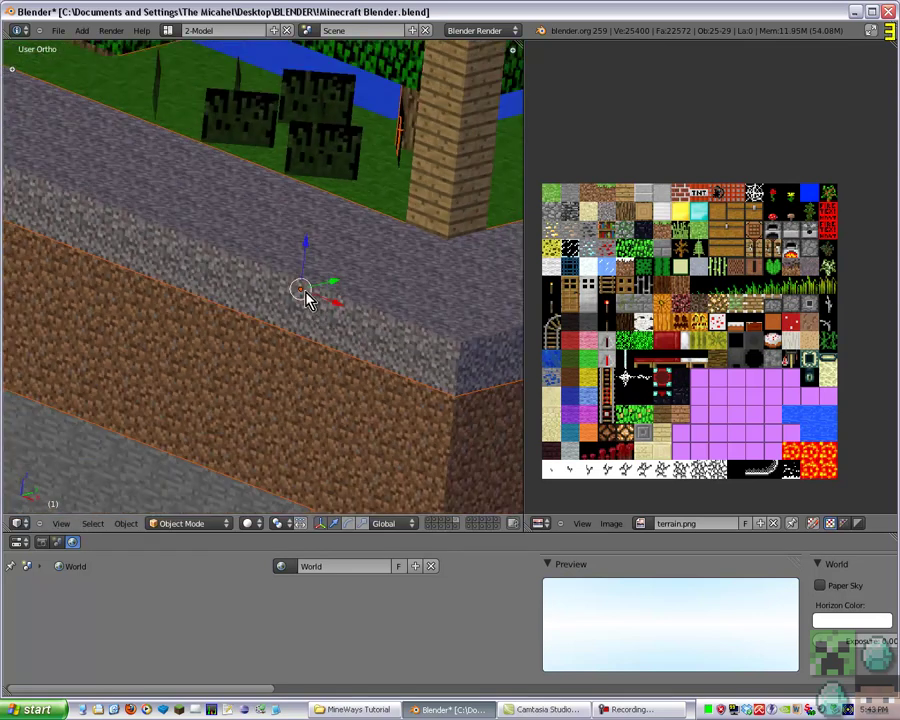
scroll(300, 290, "down", 7)
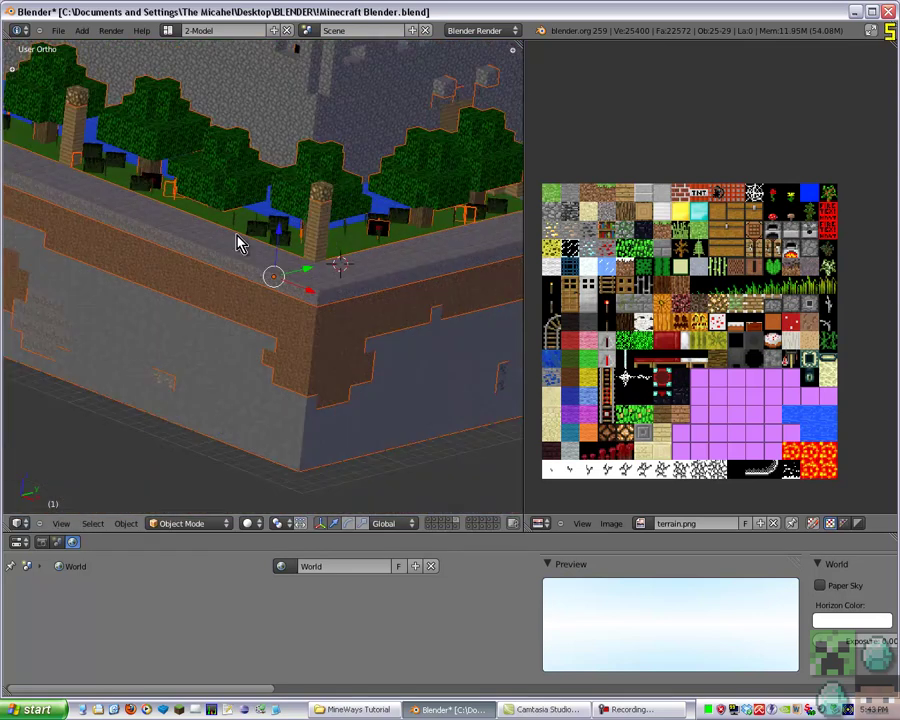
scroll(240, 244, "down", 5)
middle_click_drag(378, 275, 285, 267)
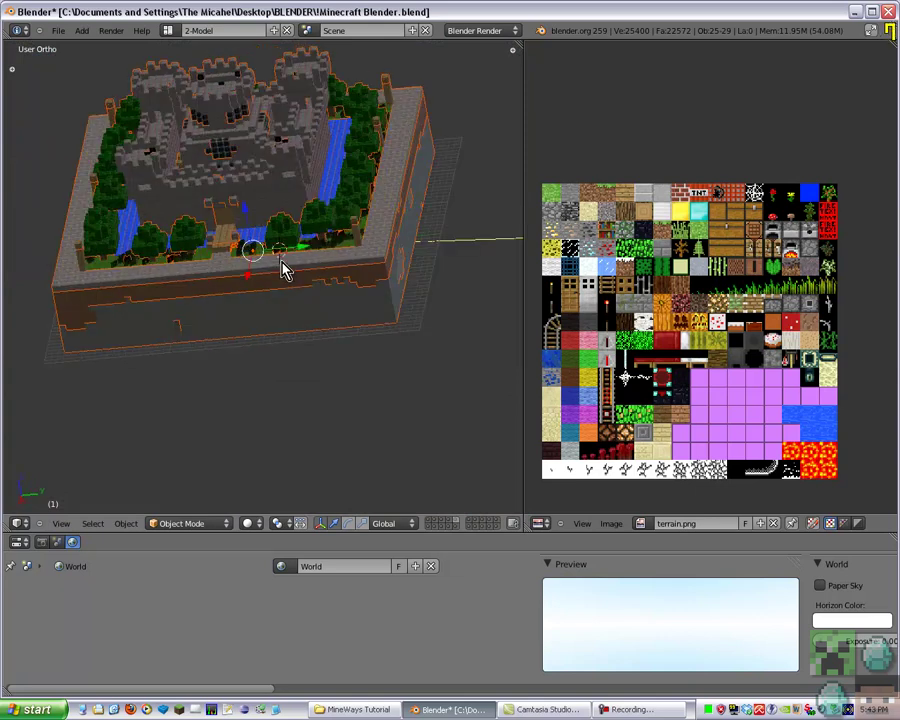
scroll(298, 257, "down", 2)
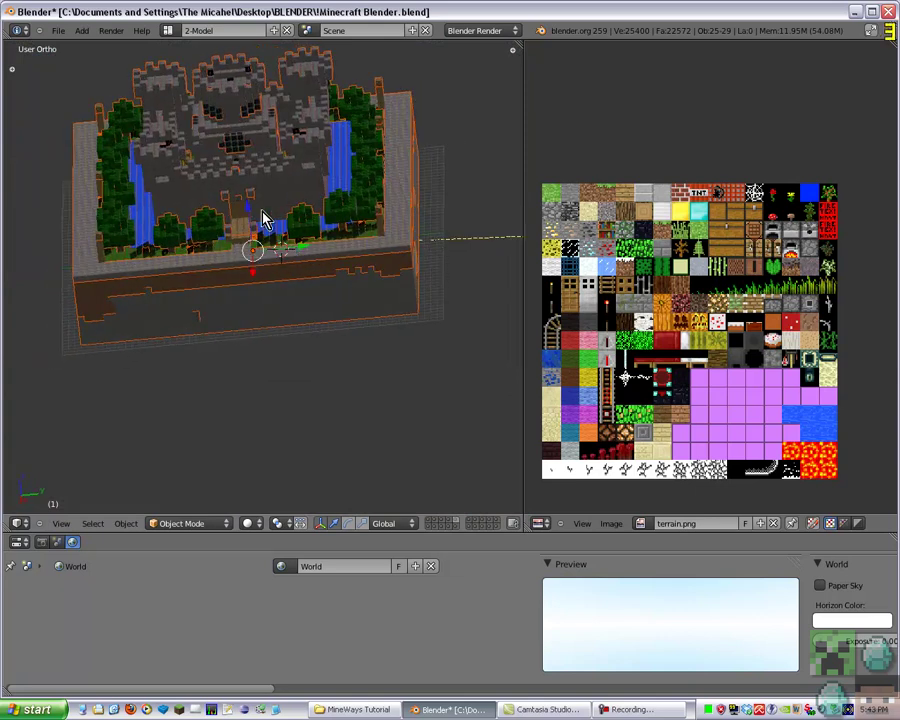
key("KP_2")
middle_click_drag(283, 243, 224, 204)
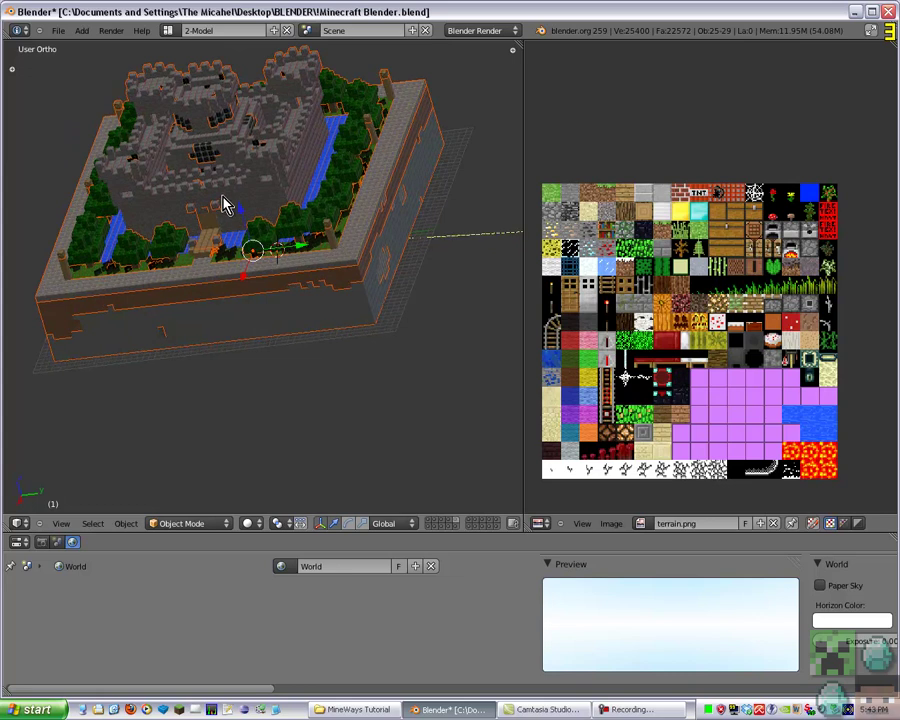
key("g")
key("z")
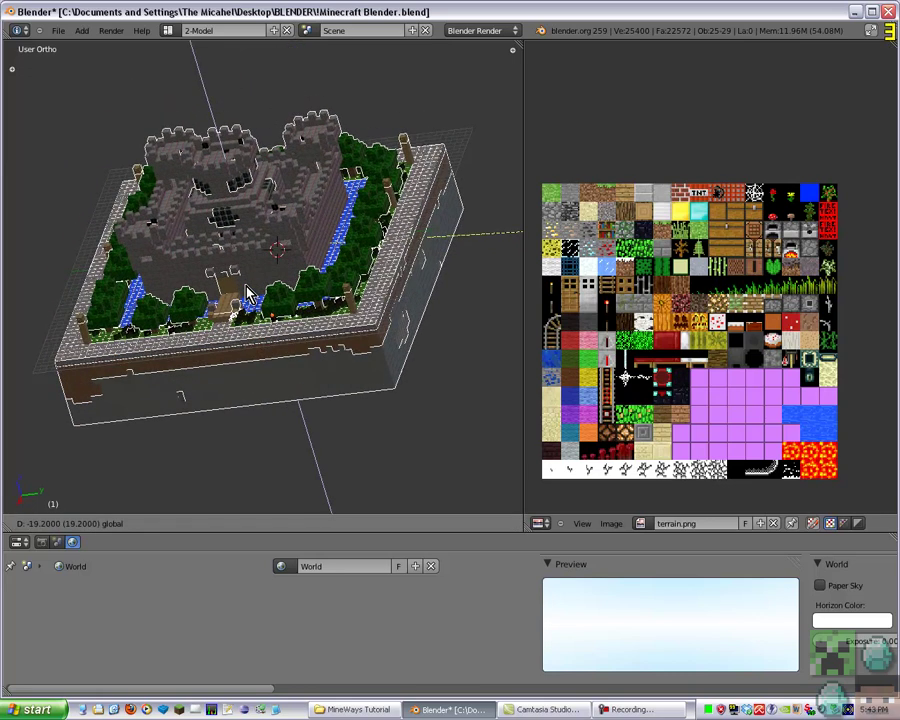
left_click(247, 288)
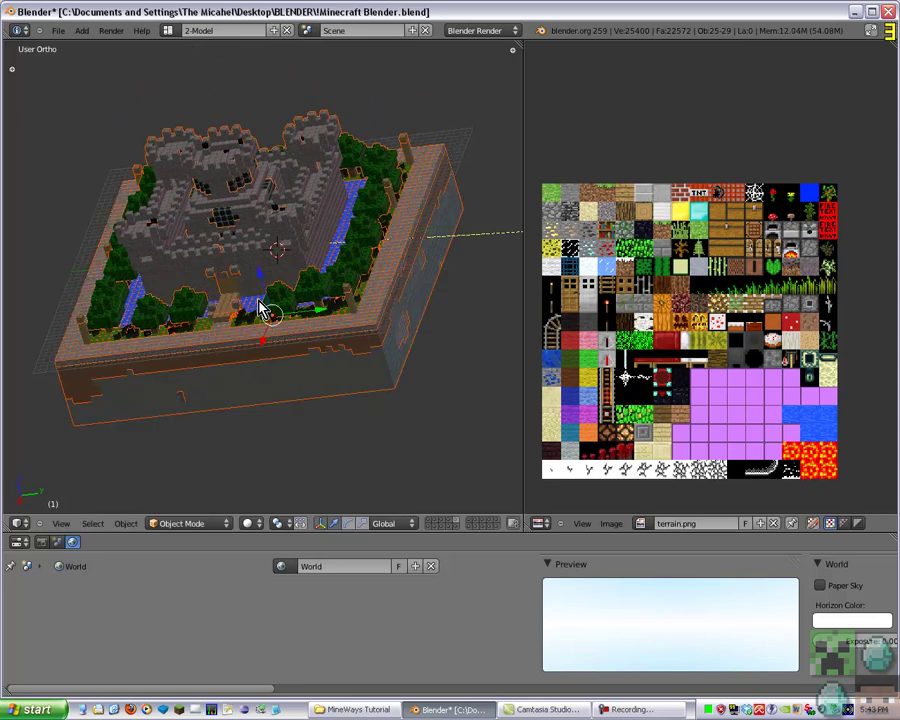
- Rotate the castle about the vertical Z axis
key("r")
key("z")
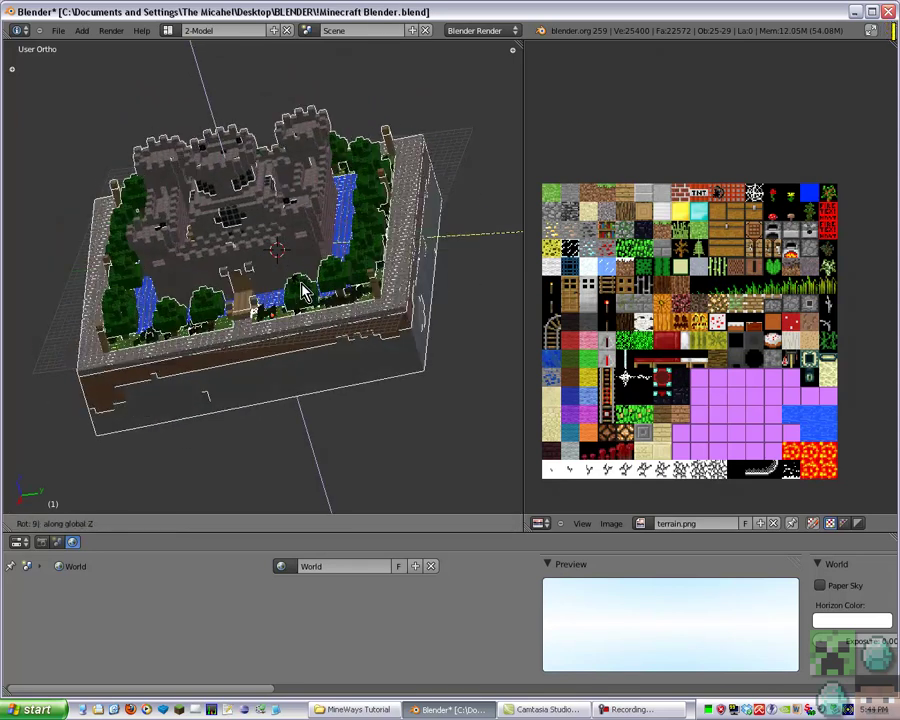
left_click(305, 291)
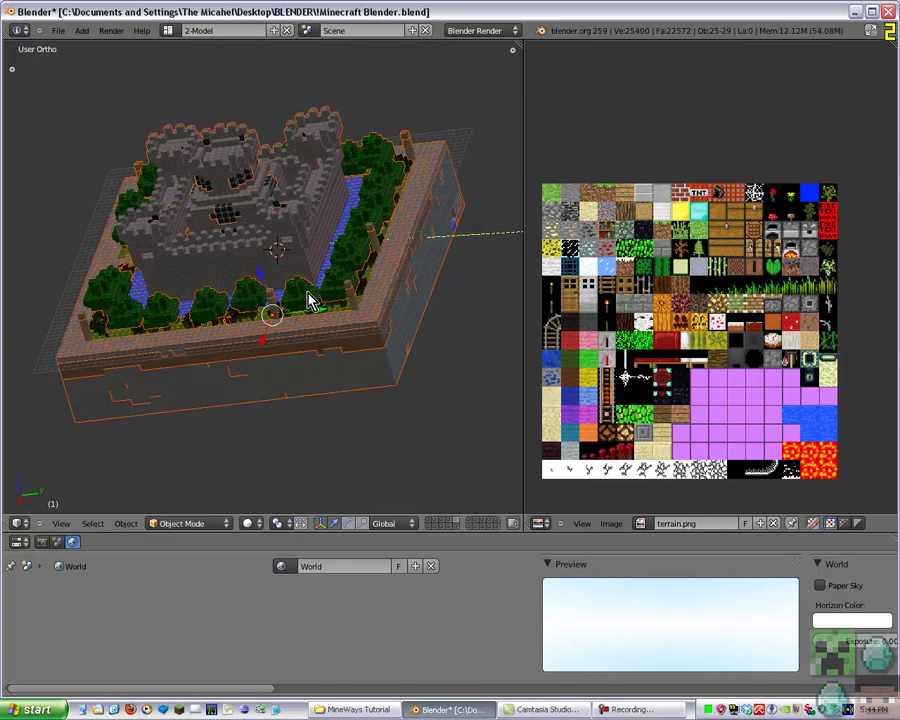
- Shift the castle along the Y axis to its new spot
key("g")
key("y")
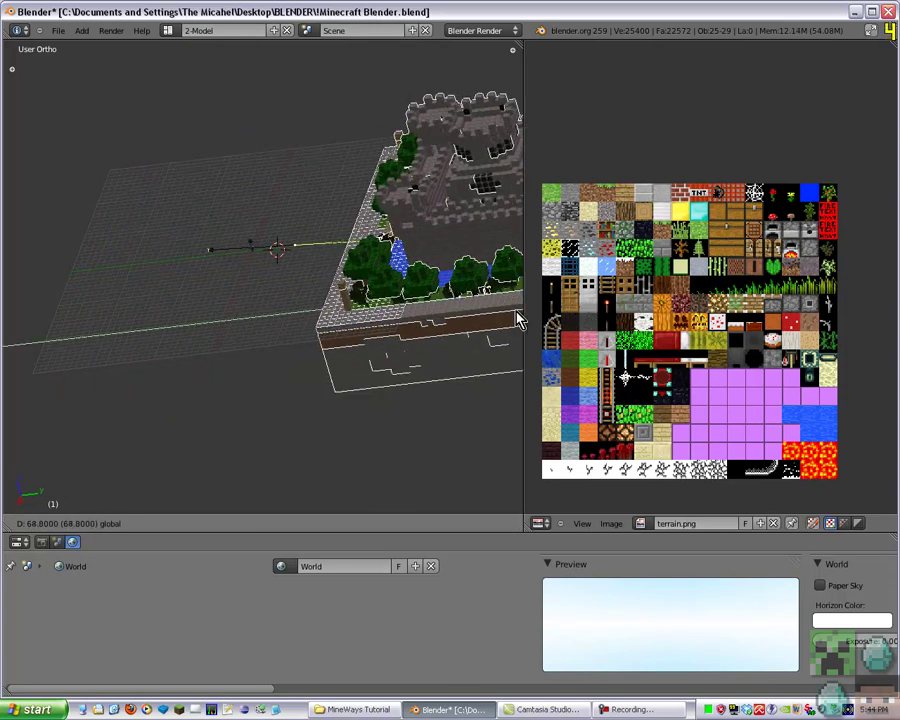
left_click(458, 321)
middle_click_drag(180, 350, 231, 418)
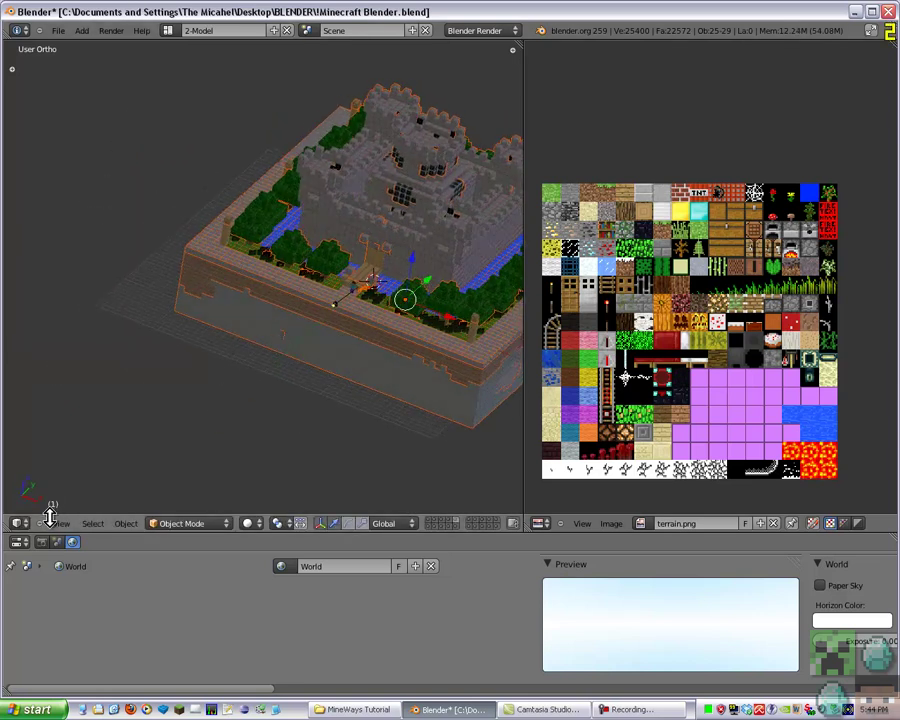
scroll(44, 549, "right", 1, "ctrl")
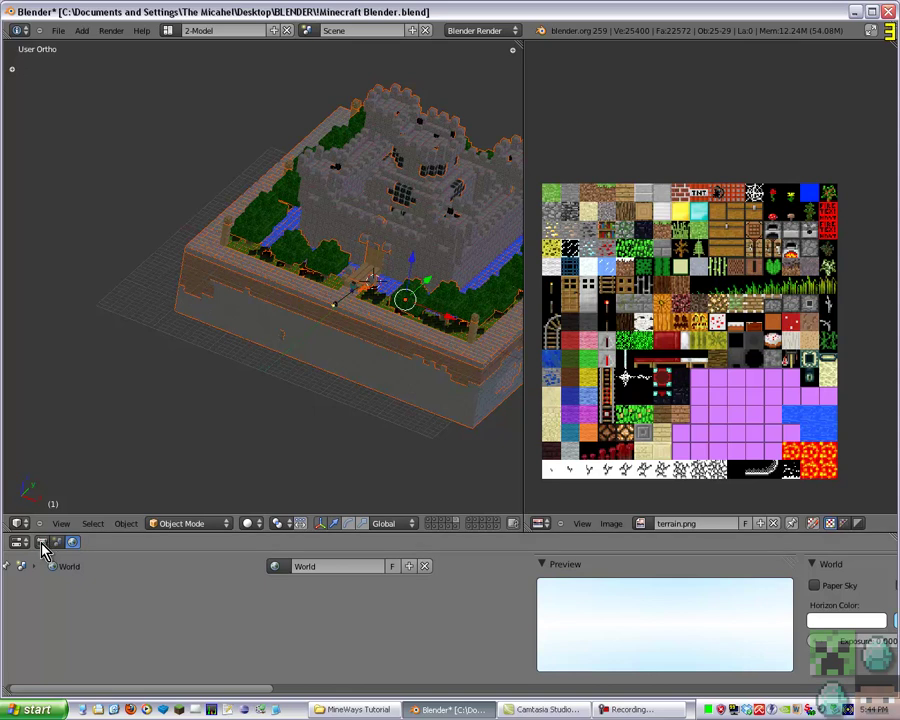
- Render an image of the castle scene from the Render properties
left_click(43, 543)
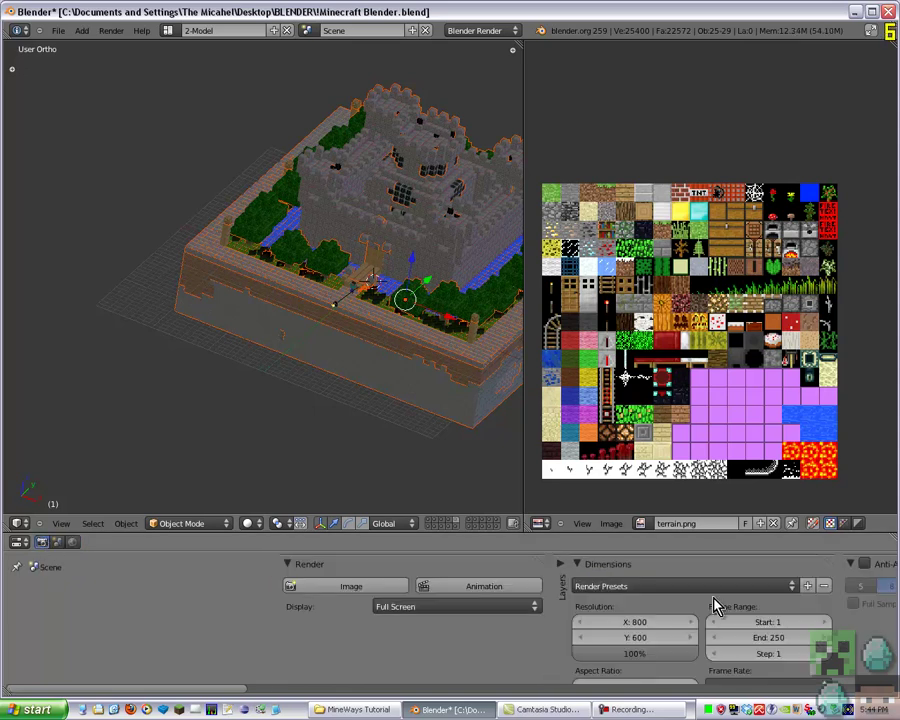
scroll(715, 605, "right", 5, "ctrl")
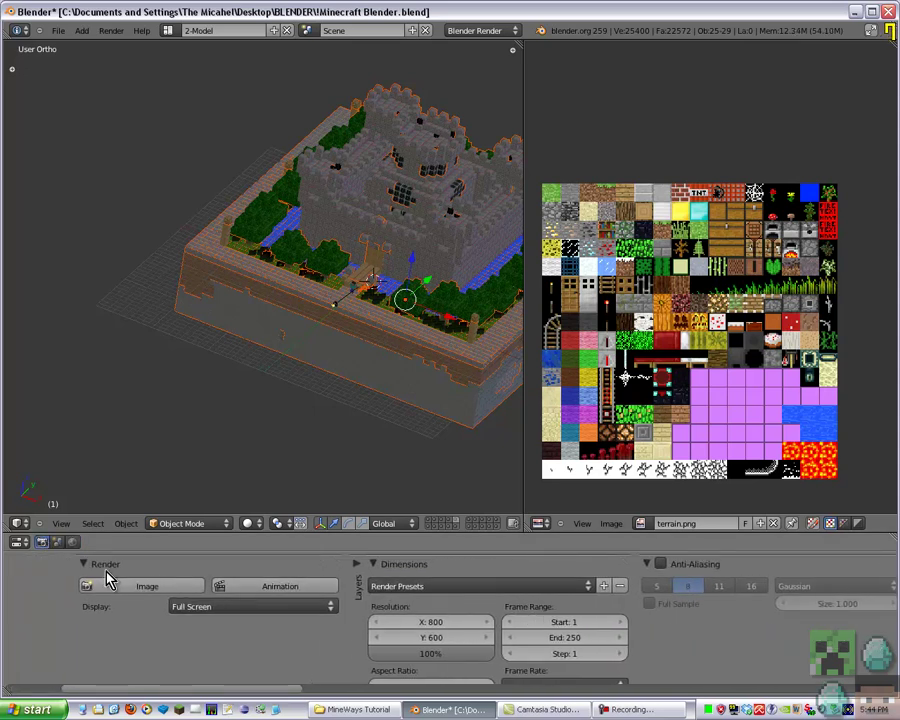
left_click(117, 588)
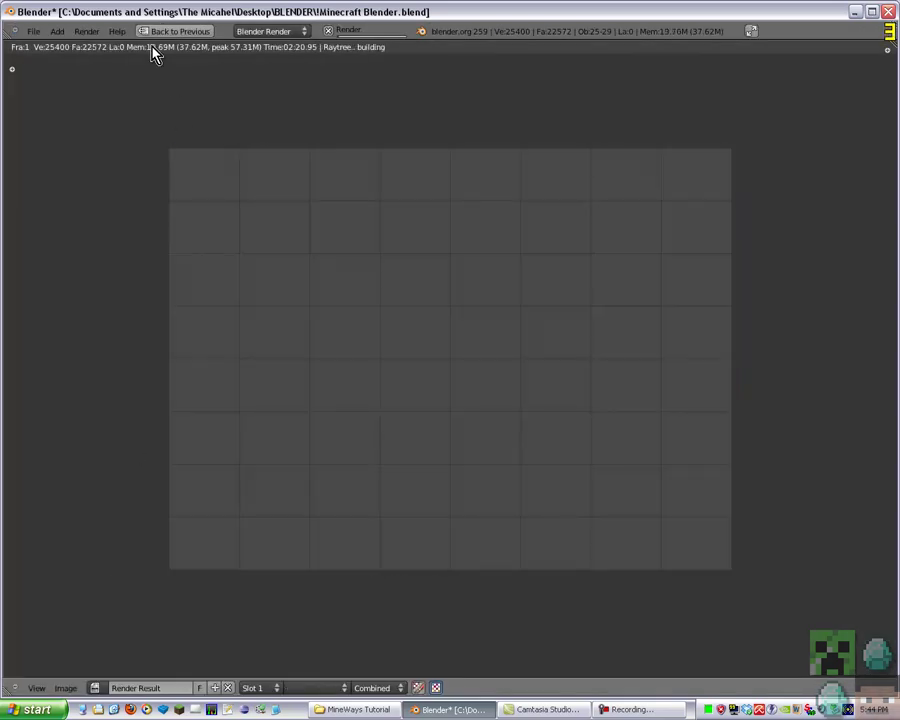